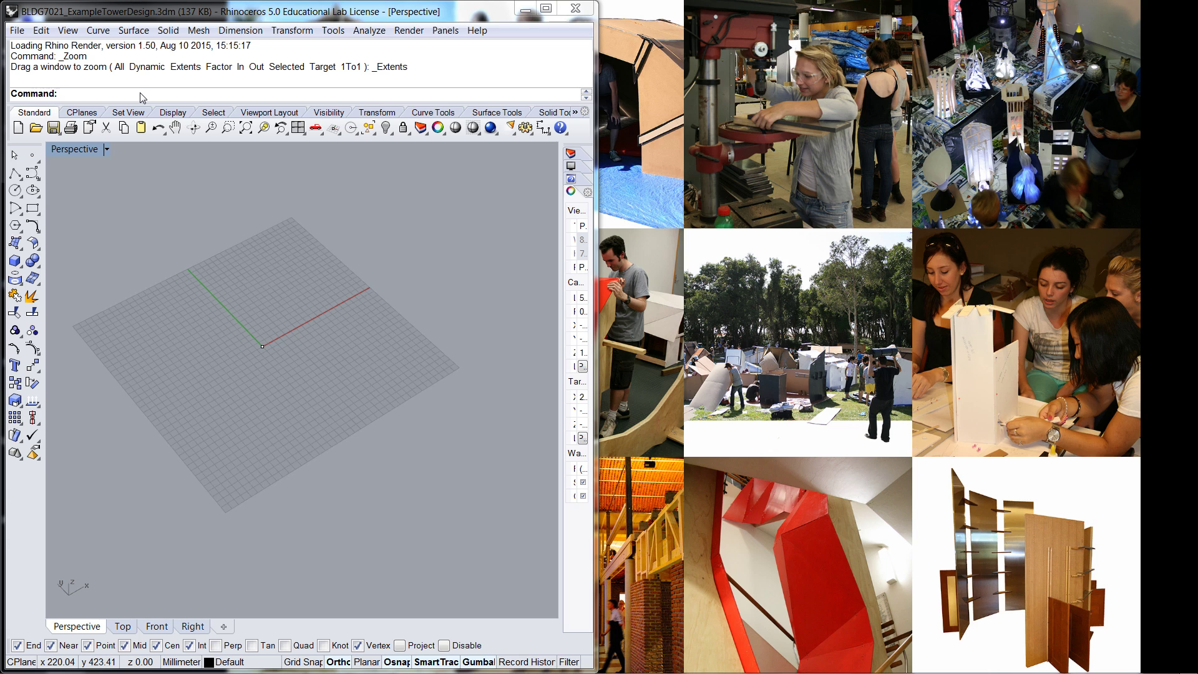
# Launch Grasshopper from the Rhino command line and start a new, empty definition.
pyautogui.click(143, 98)
pyautogui.write('Grasshopper')
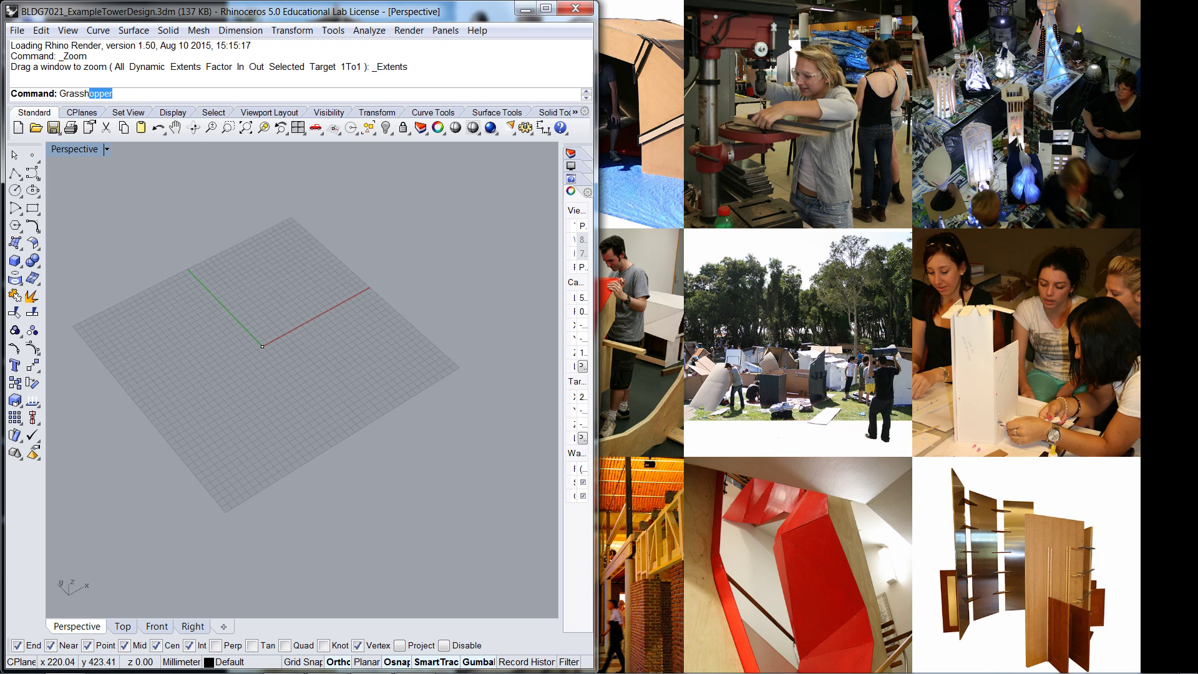
pyautogui.press('Return')
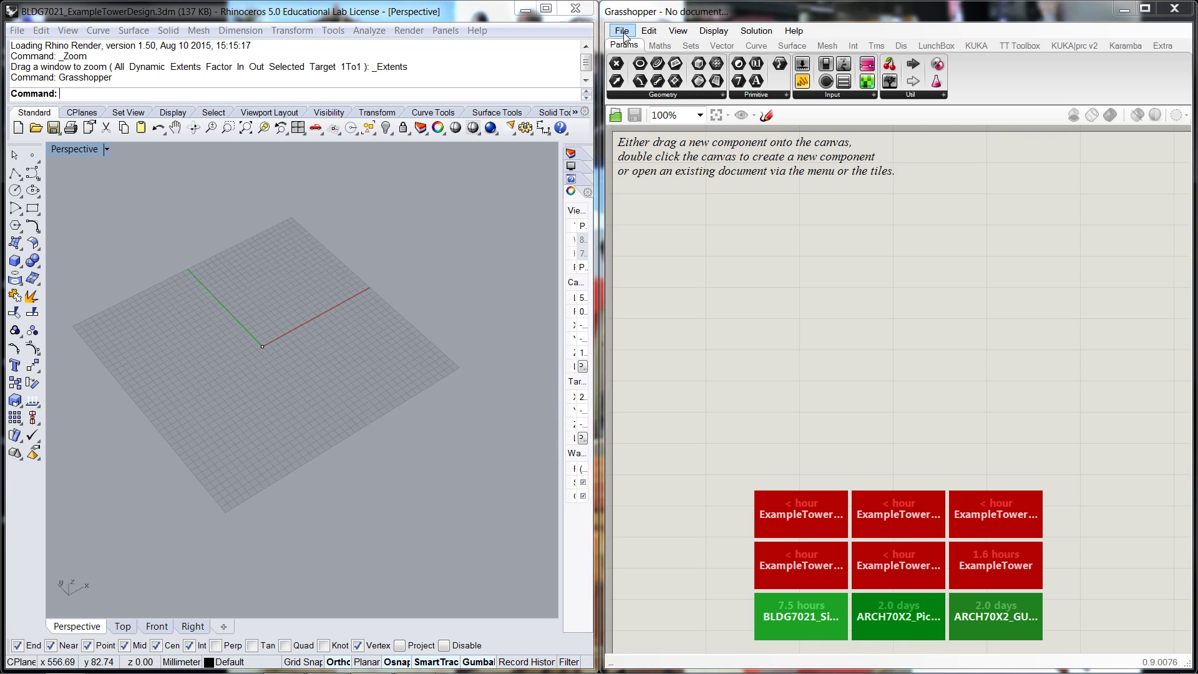
pyautogui.click(621, 30)
pyautogui.click(662, 46)
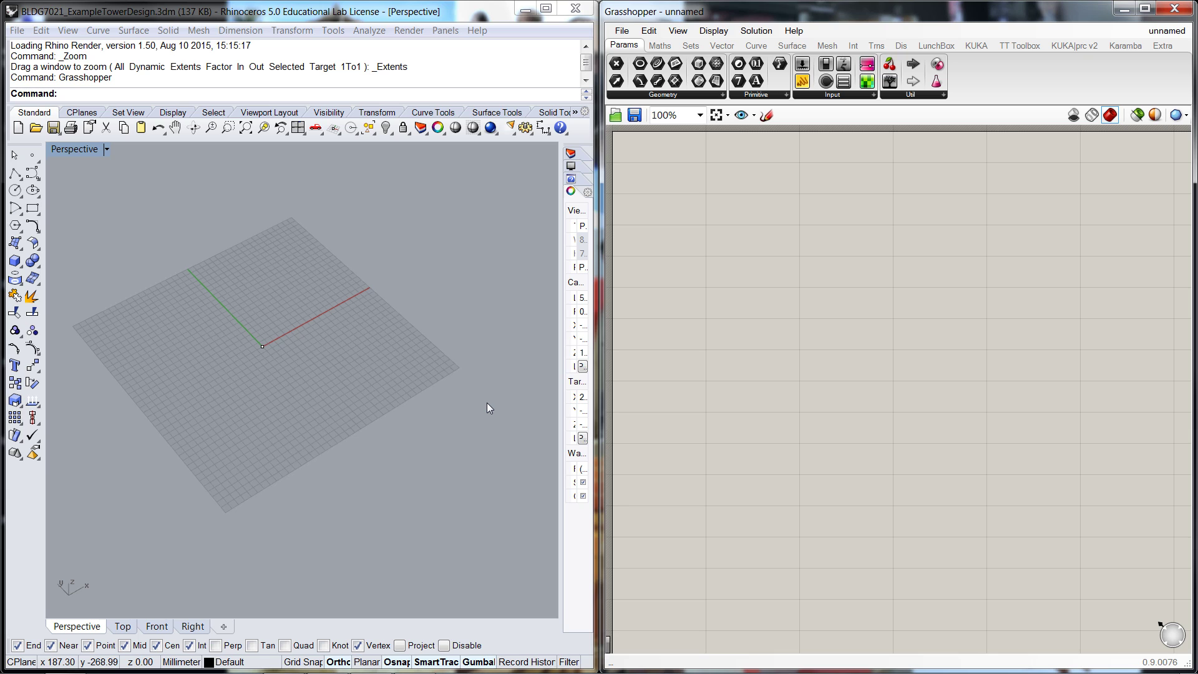
pyautogui.scroll(-5, 369, 266)
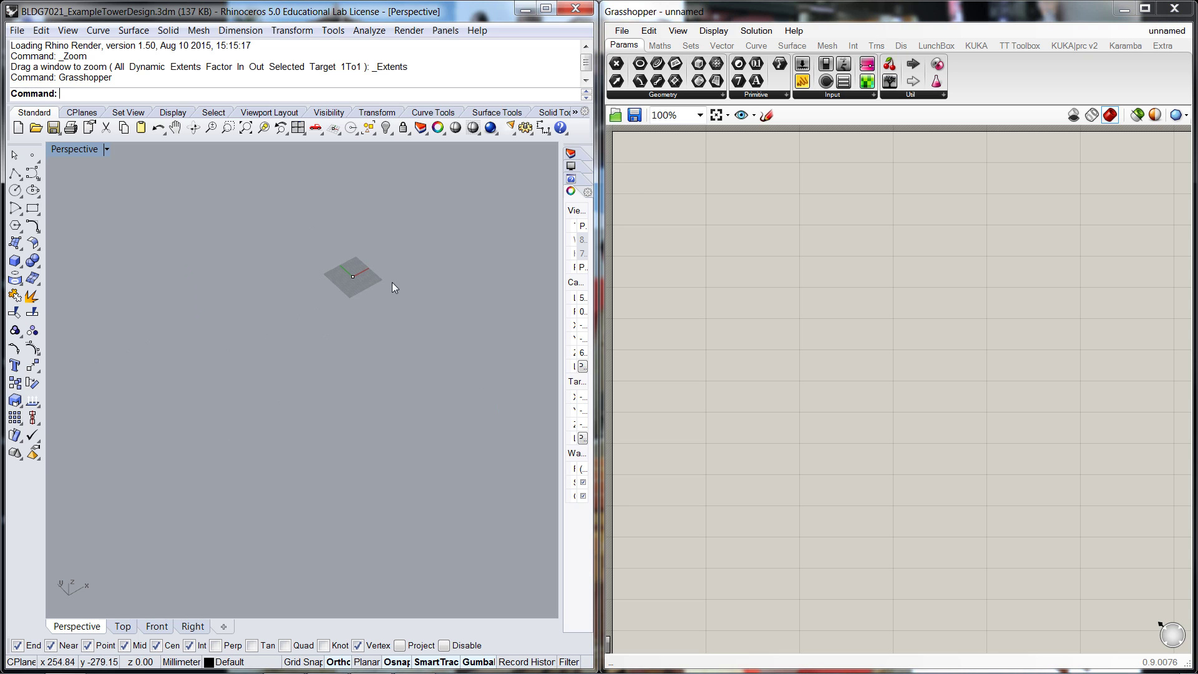
pyautogui.keyDown('shift'); pyautogui.moveTo(420, 294); pyautogui.dragTo(220, 301, button='right'); pyautogui.keyUp('shift')
pyautogui.scroll(-2, 335, 310)
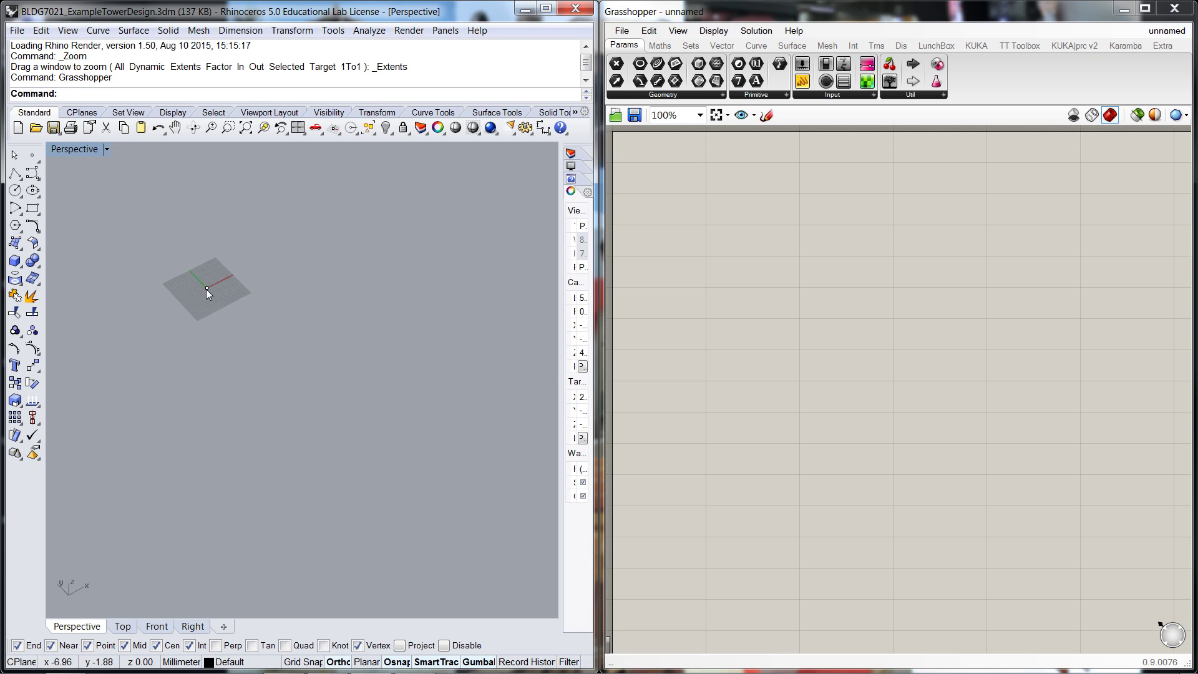
pyautogui.scroll(-3, 206, 291)
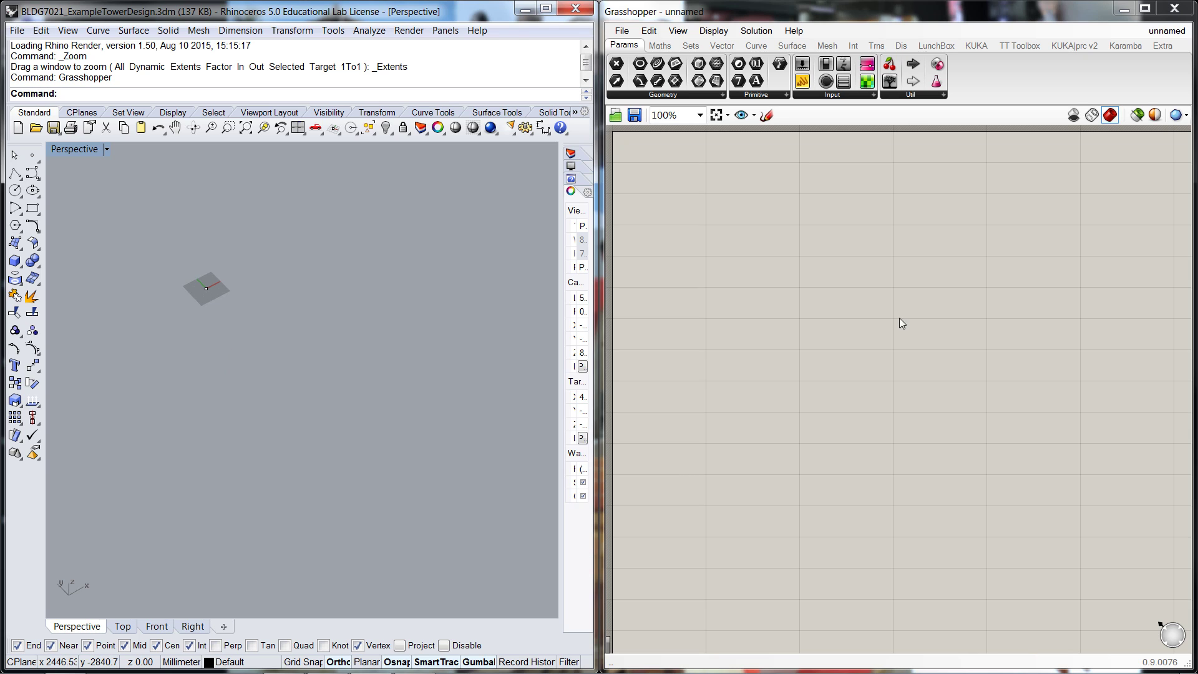
# Add a Pt point parameter and set it to one point picked in the Rhino viewport.
pyautogui.doubleClick(710, 279)
pyautogui.write('p')
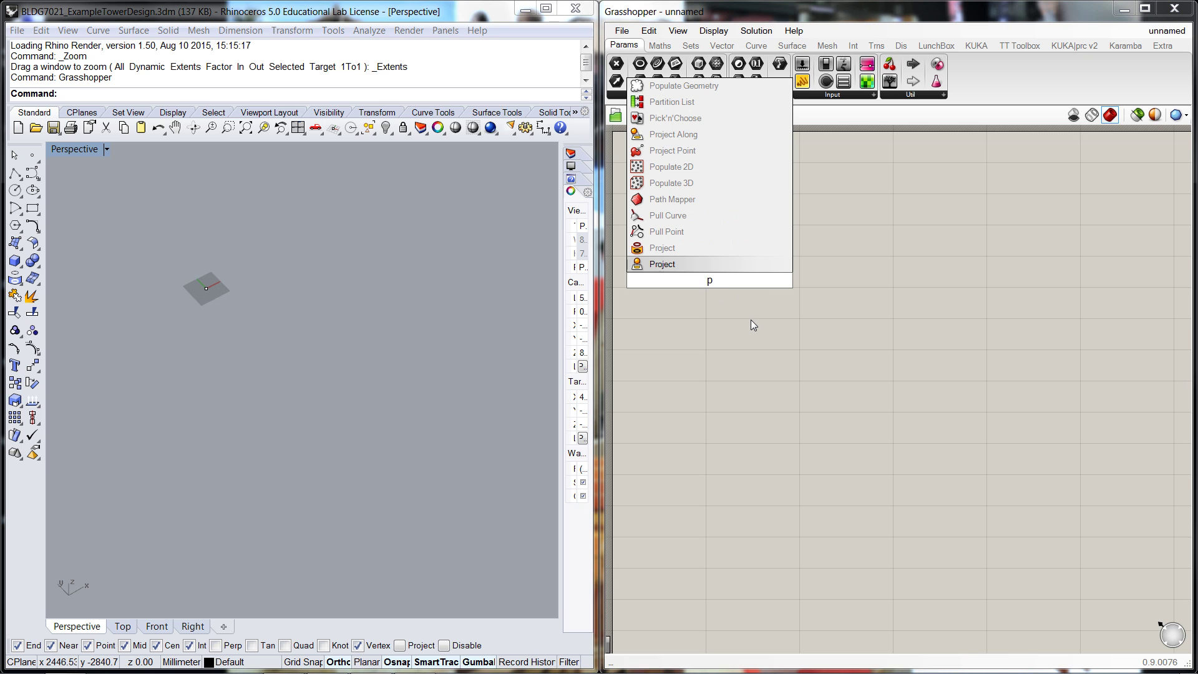
pyautogui.write('oi')
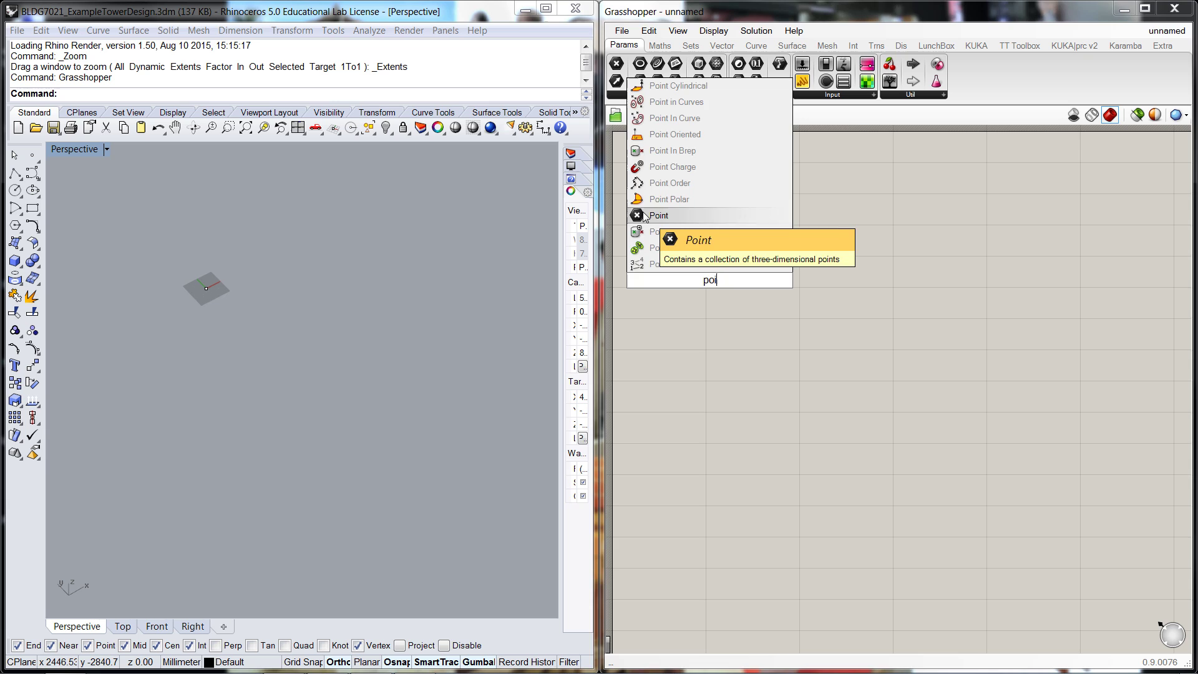
pyautogui.click(649, 215)
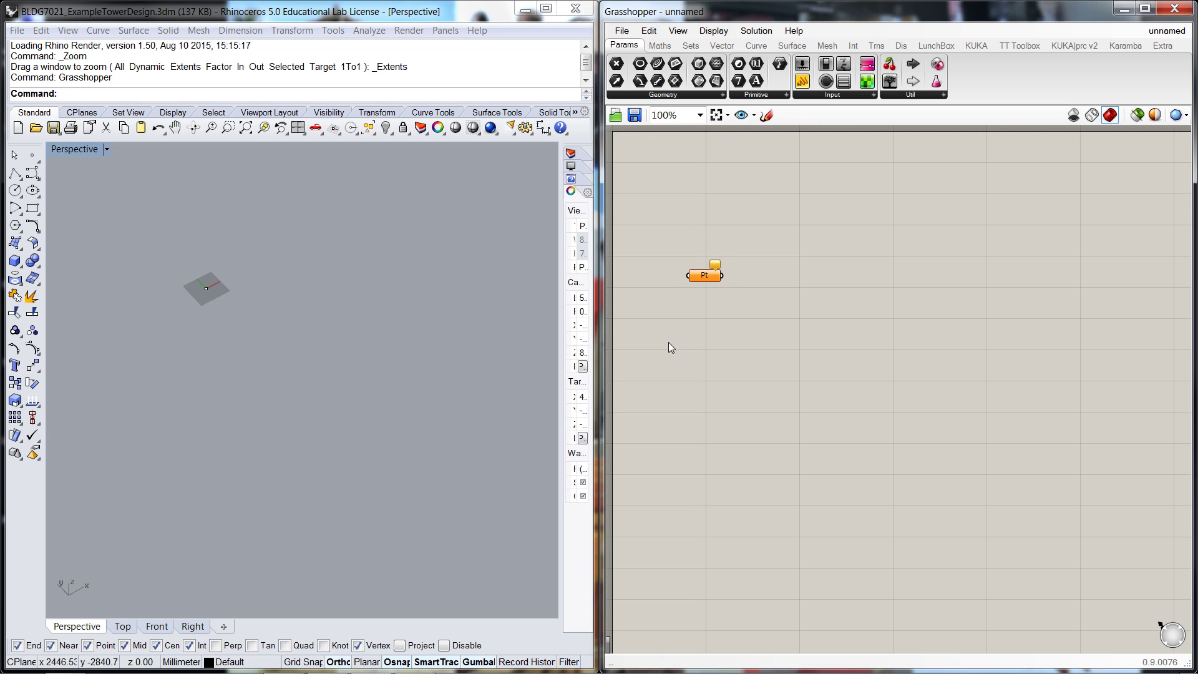
pyautogui.moveTo(181, 256); pyautogui.dragTo(245, 309)
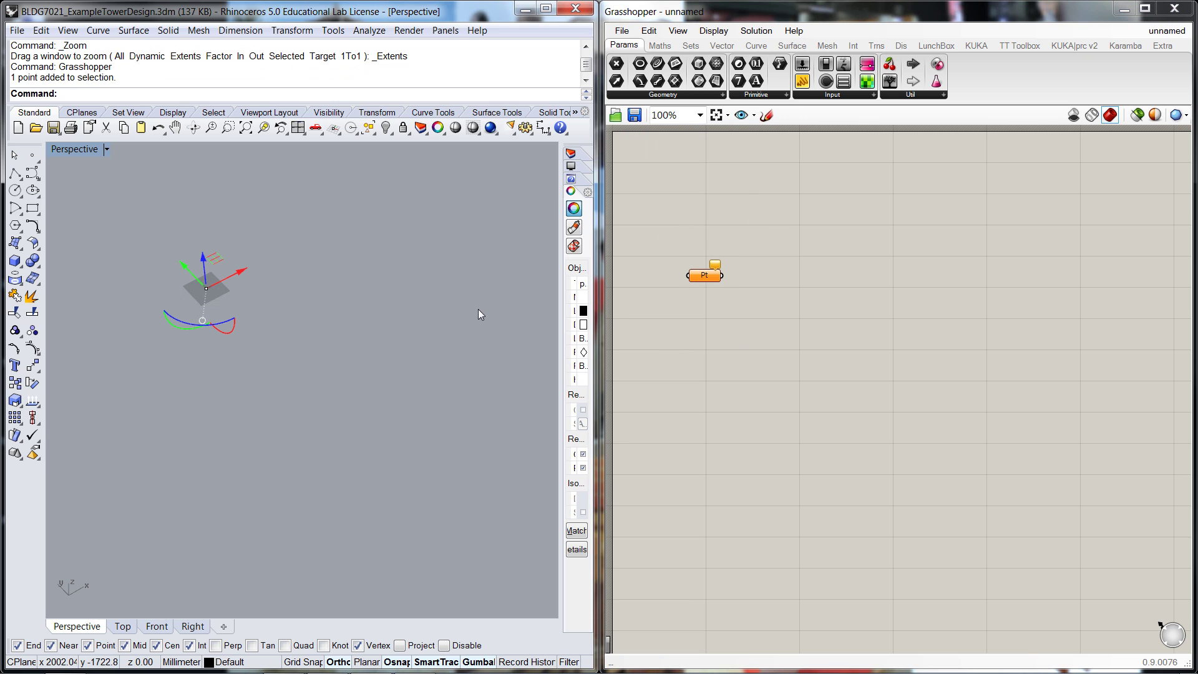
pyautogui.rightClick(712, 276)
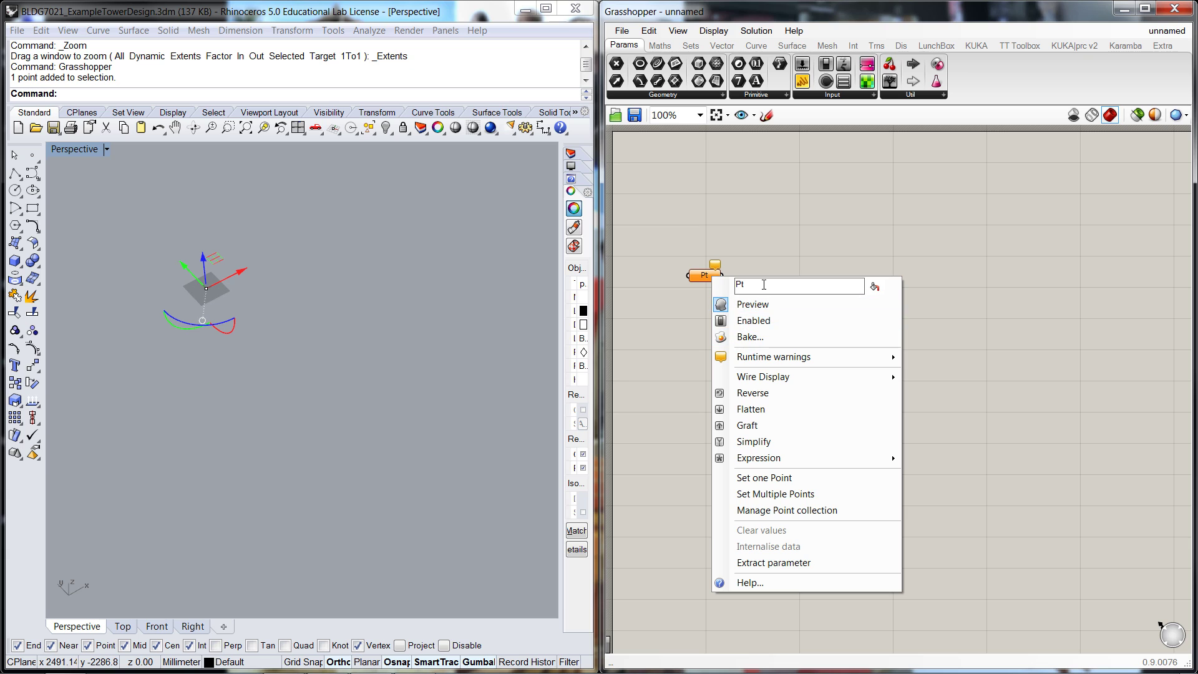
pyautogui.click(762, 478)
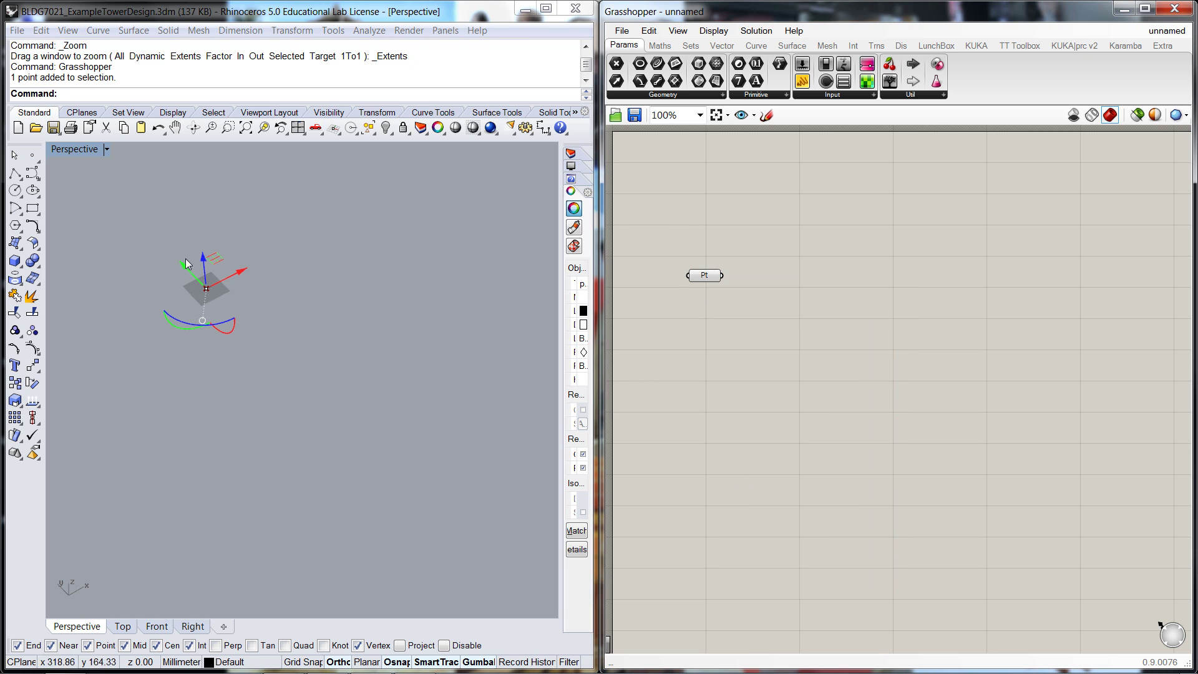
pyautogui.rightClick(846, 295)
pyautogui.click(833, 280)
# Create a 1000 number slider named Width of Building with a maximum of 50000.
pyautogui.doubleClick(836, 275)
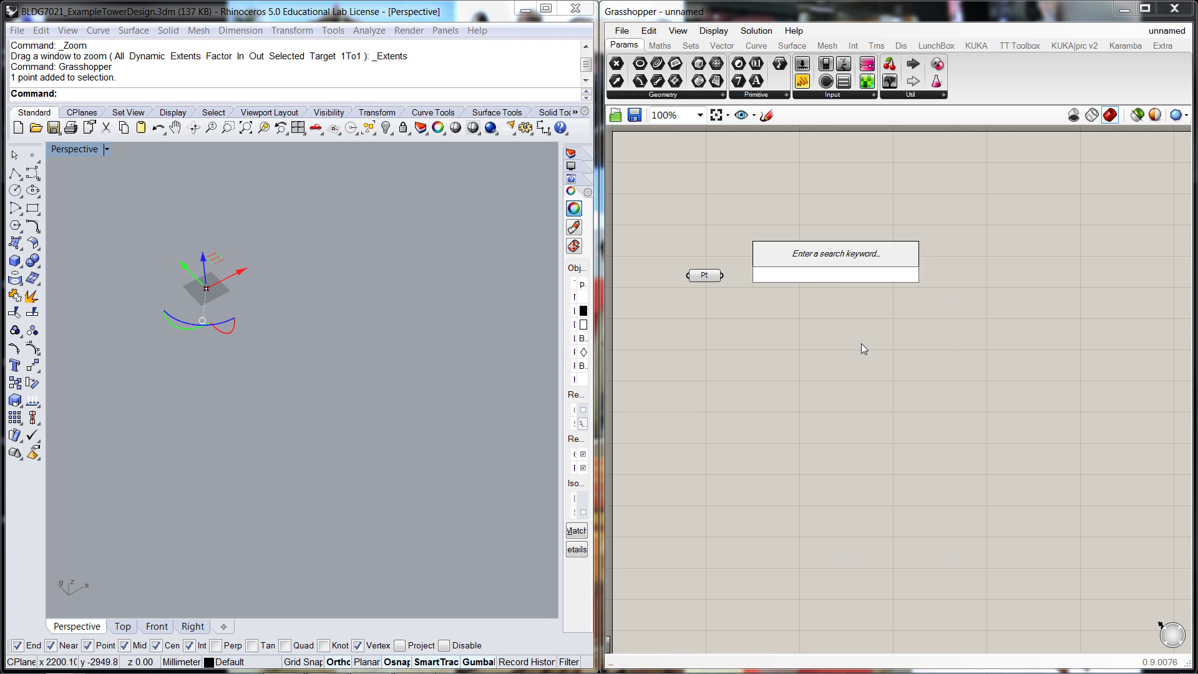
pyautogui.write('1000')
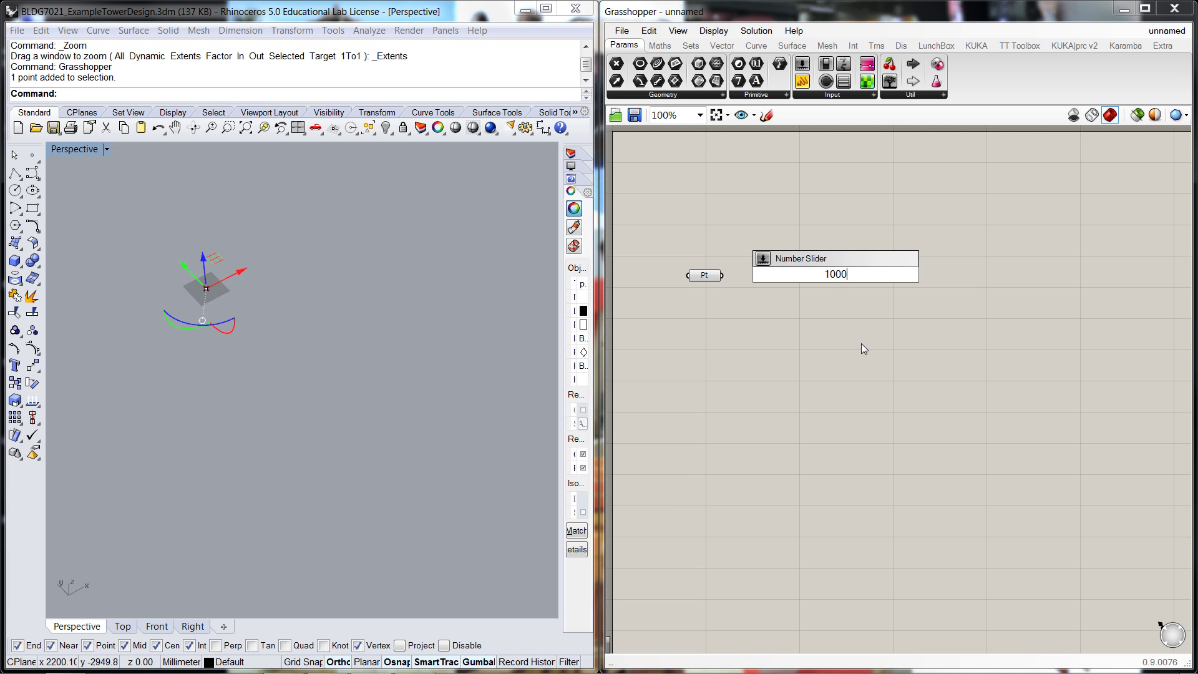
pyautogui.press('Return')
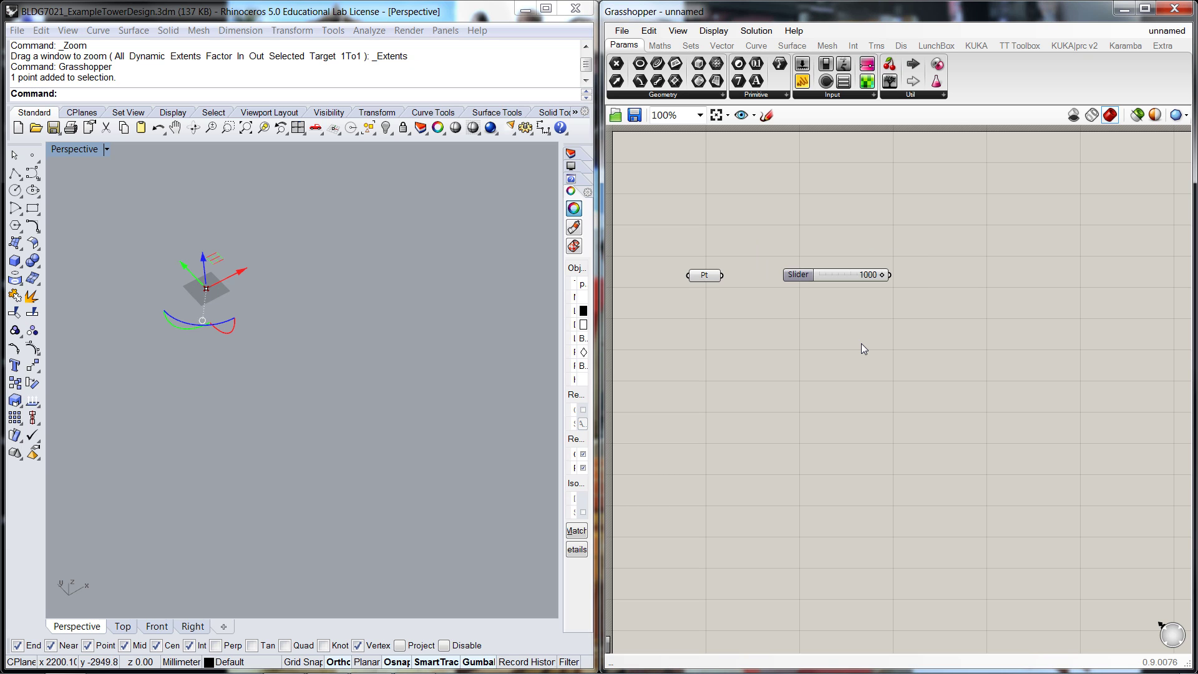
pyautogui.moveTo(792, 281); pyautogui.dragTo(794, 279)
pyautogui.doubleClick(801, 275)
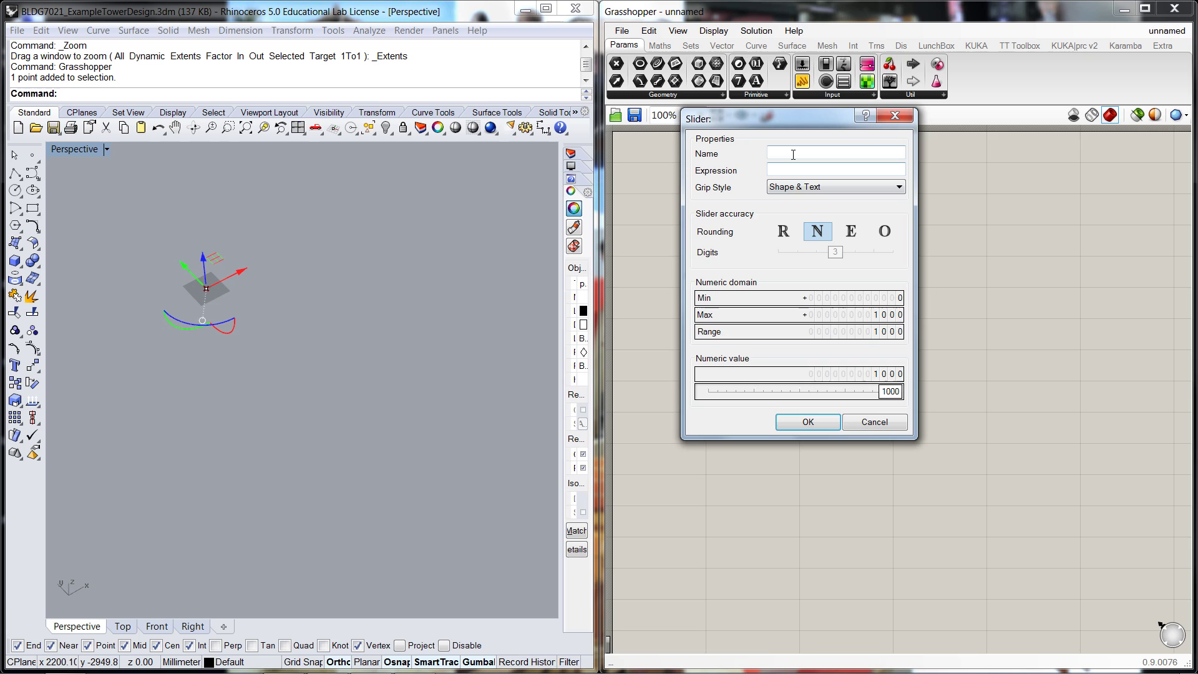
pyautogui.write('Width of')
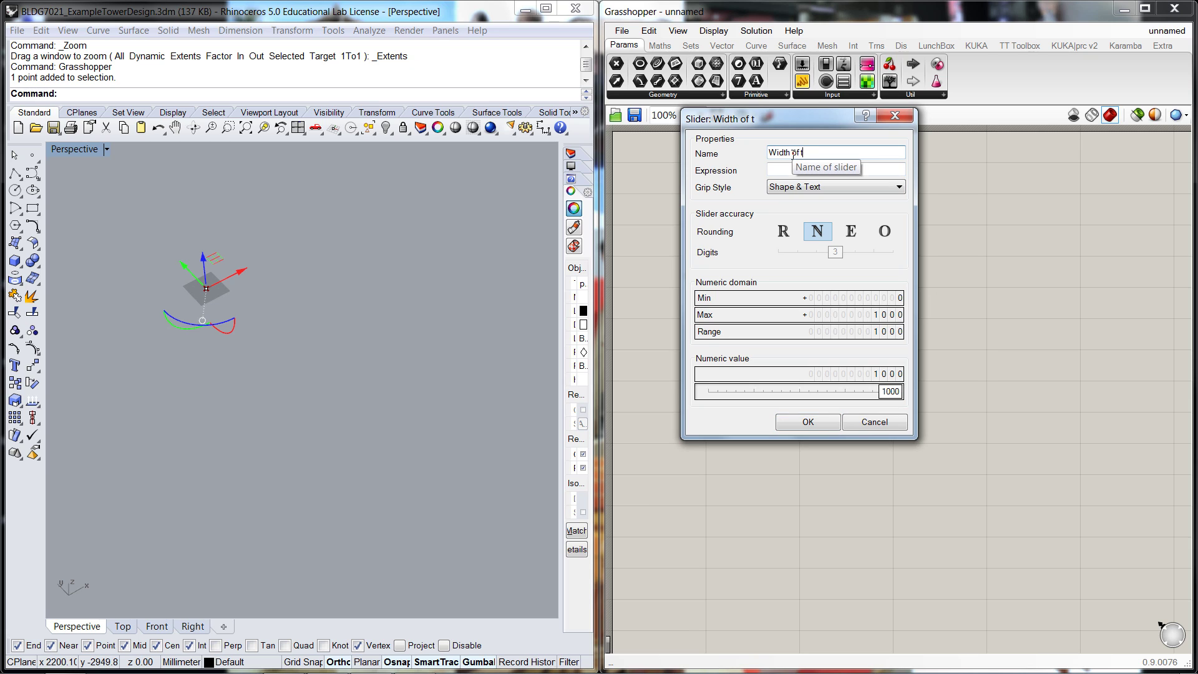
pyautogui.write(' Building')
pyautogui.doubleClick(846, 314)
pyautogui.doubleClick(841, 314)
pyautogui.write('5')
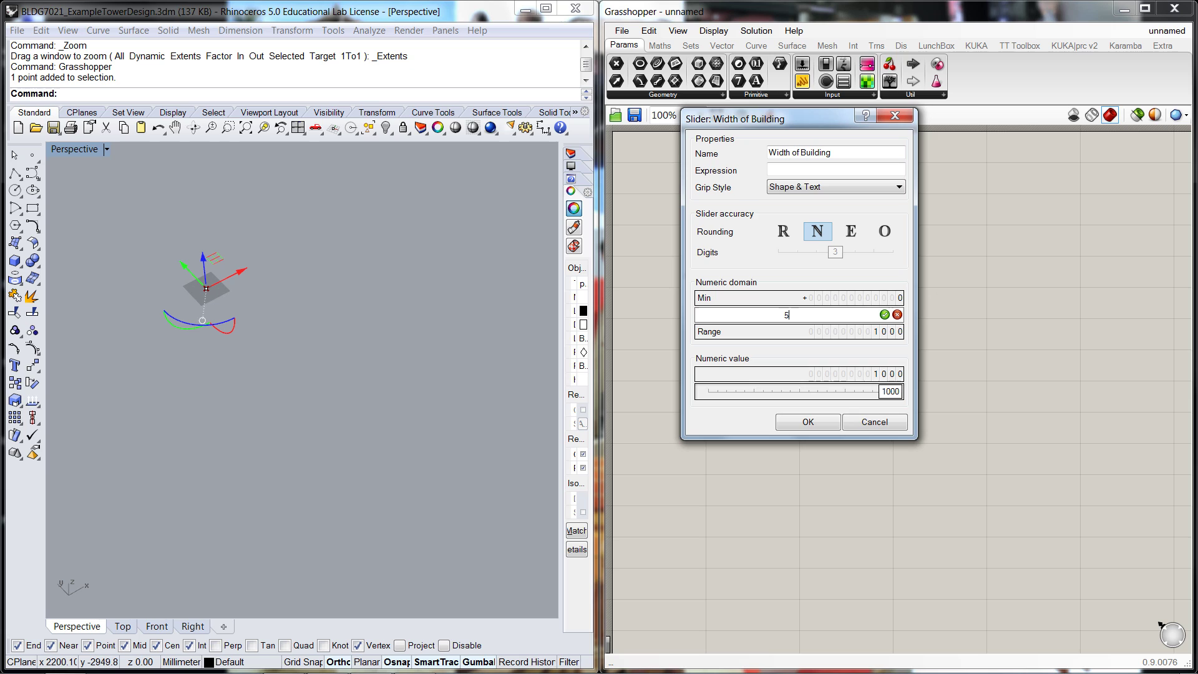
pyautogui.write('0000')
pyautogui.click(884, 316)
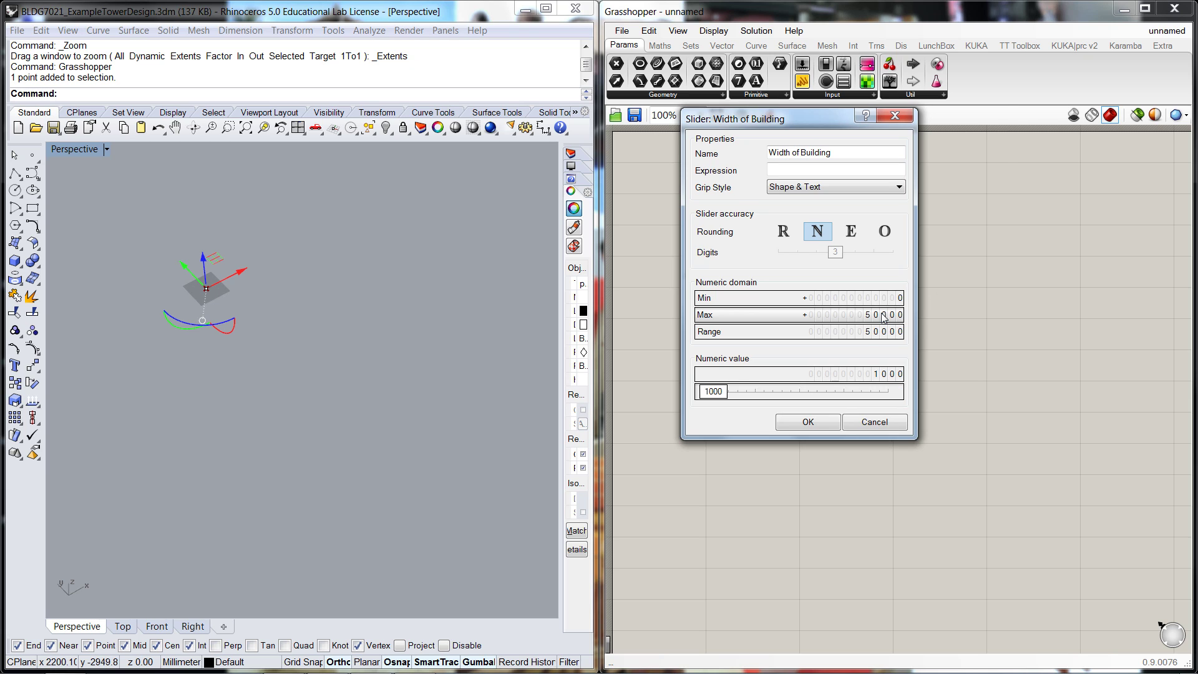
pyautogui.click(829, 424)
# Copy the slider, rename the copy Length of Building, and stack it under Width of Building.
pyautogui.click(841, 278)
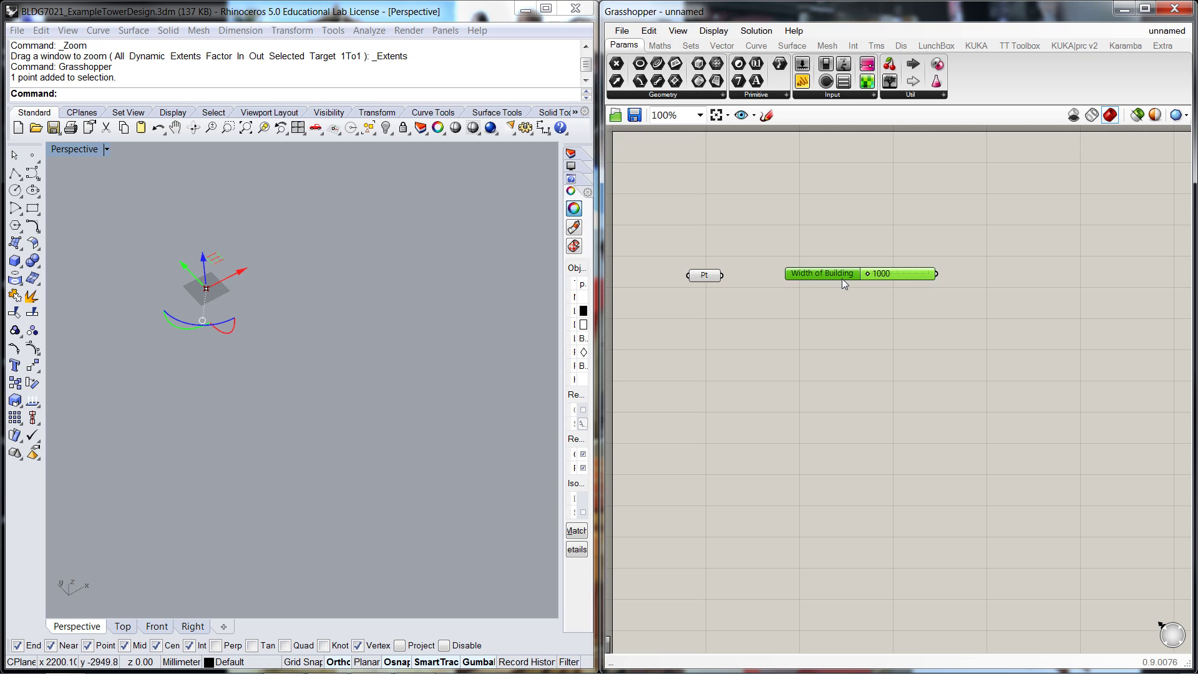
pyautogui.keyDown('alt'); pyautogui.moveTo(841, 278); pyautogui.dragTo(848, 301); pyautogui.keyUp('alt')
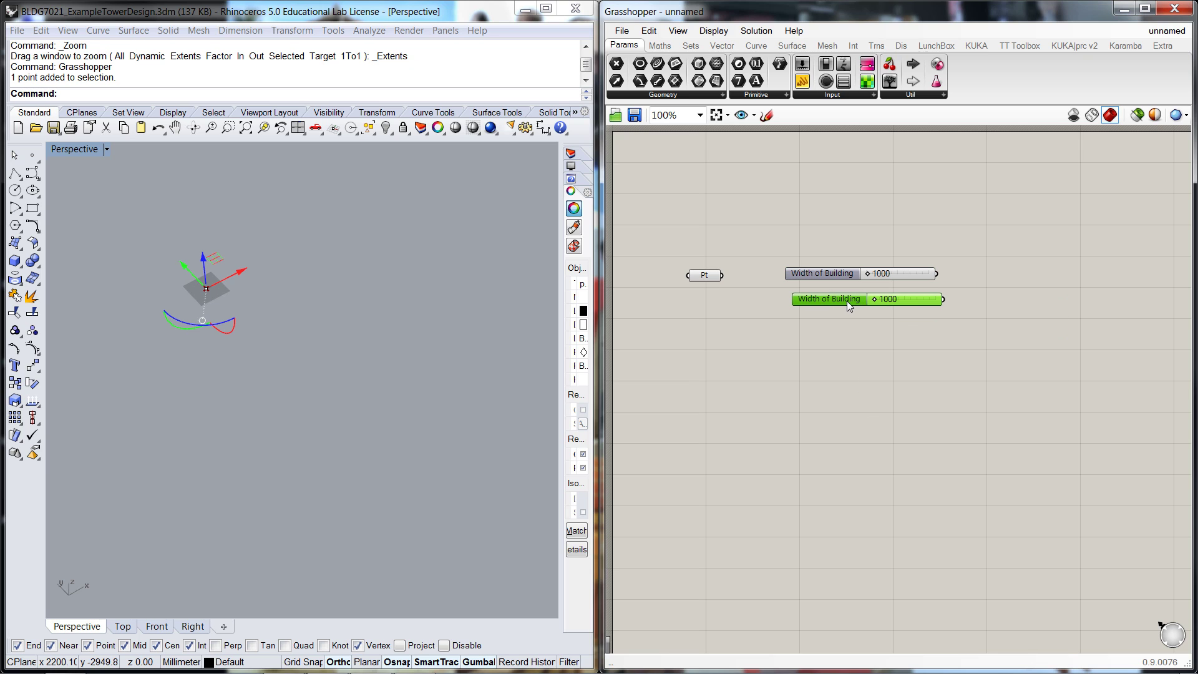
pyautogui.rightClick(833, 299)
pyautogui.click(869, 309)
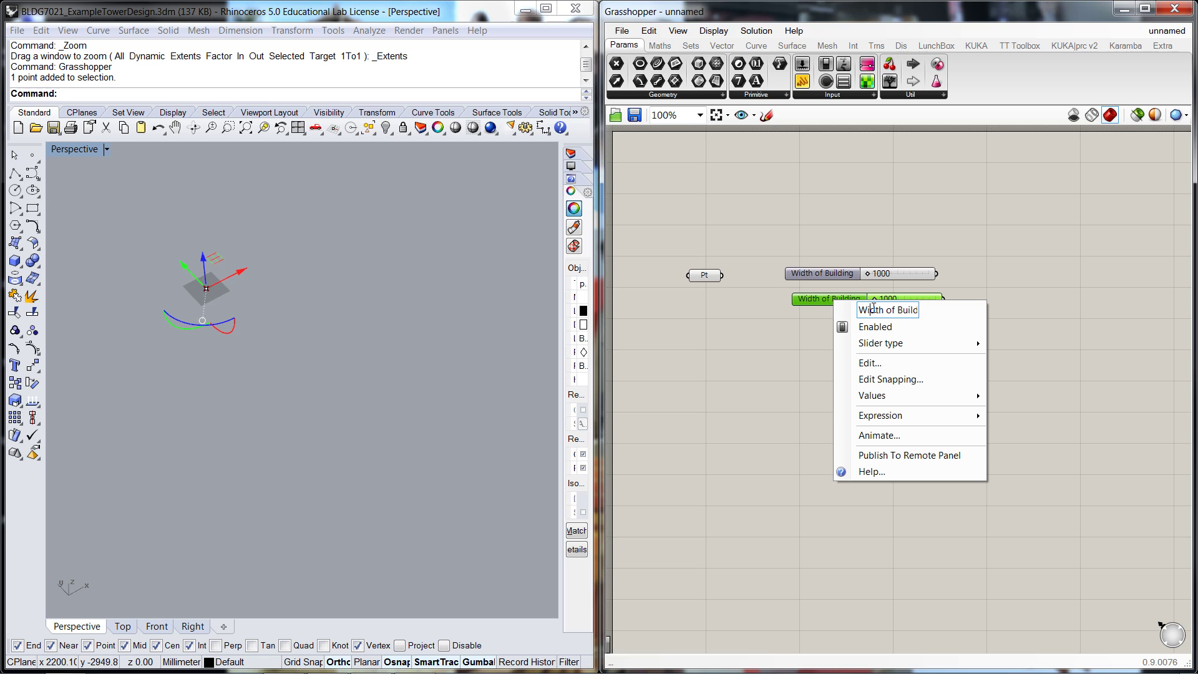
pyautogui.moveTo(885, 307); pyautogui.dragTo(827, 308)
pyautogui.write('Length')
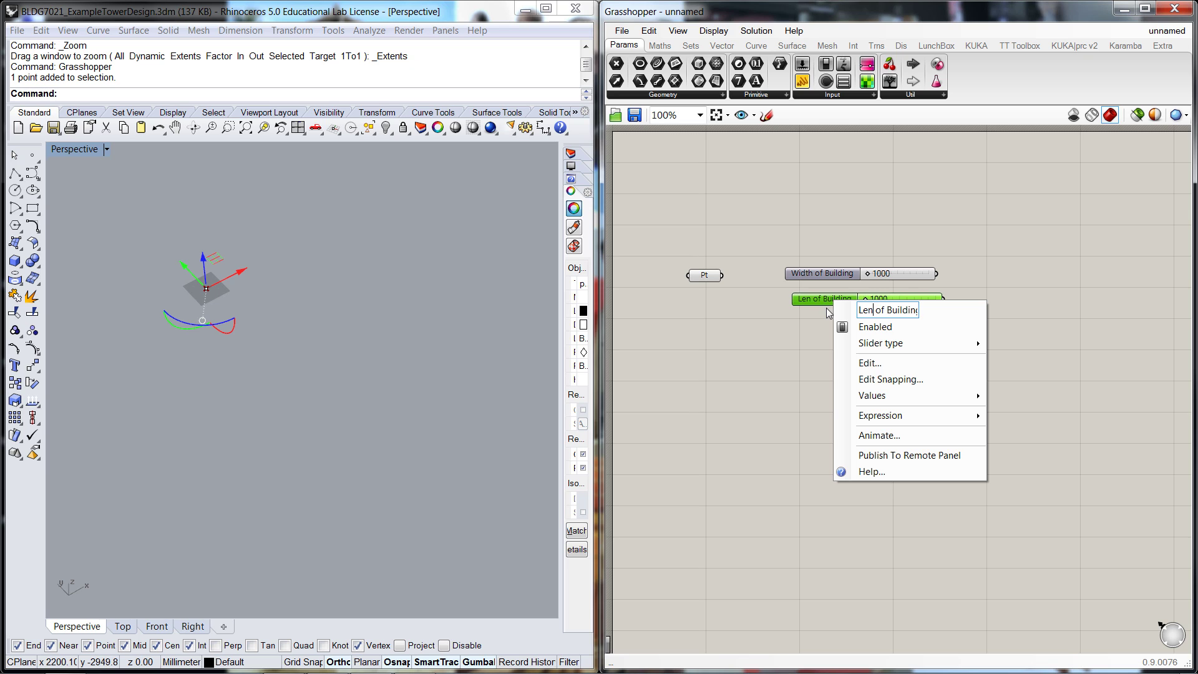
pyautogui.click(790, 346)
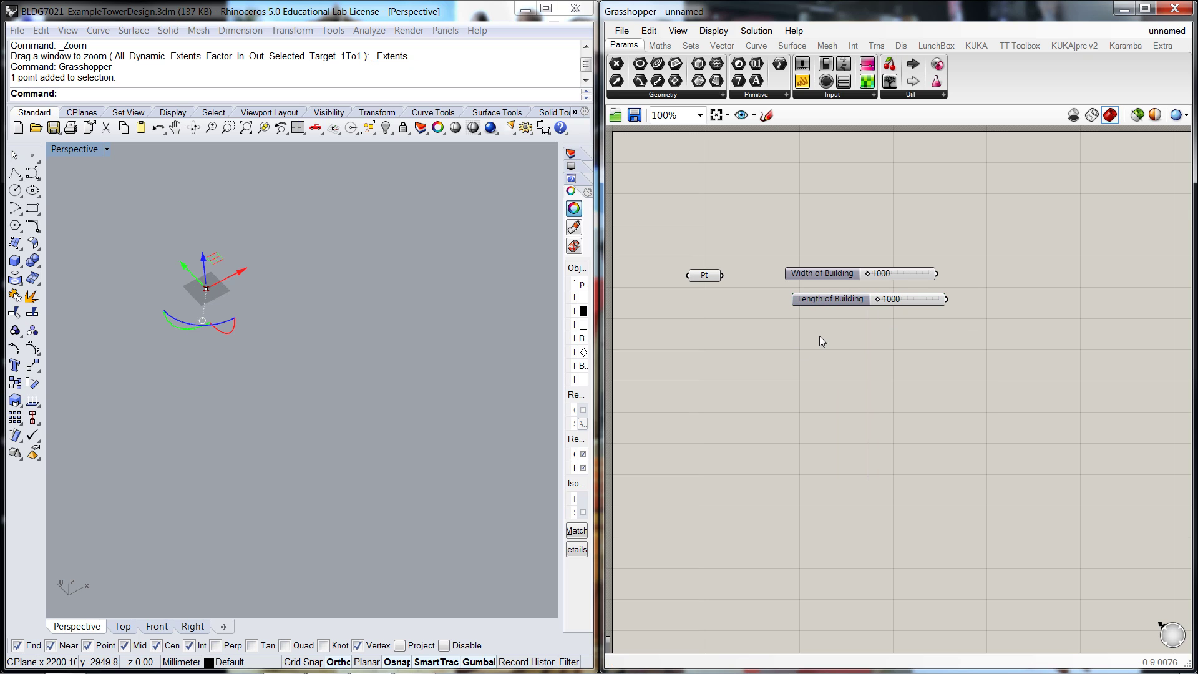
pyautogui.moveTo(833, 273)
pyautogui.mouseDown()
pyautogui.moveTo(854, 263)
pyautogui.moveTo(837, 262)
pyautogui.mouseUp()
pyautogui.moveTo(848, 307); pyautogui.dragTo(848, 295)
pyautogui.click(855, 328)
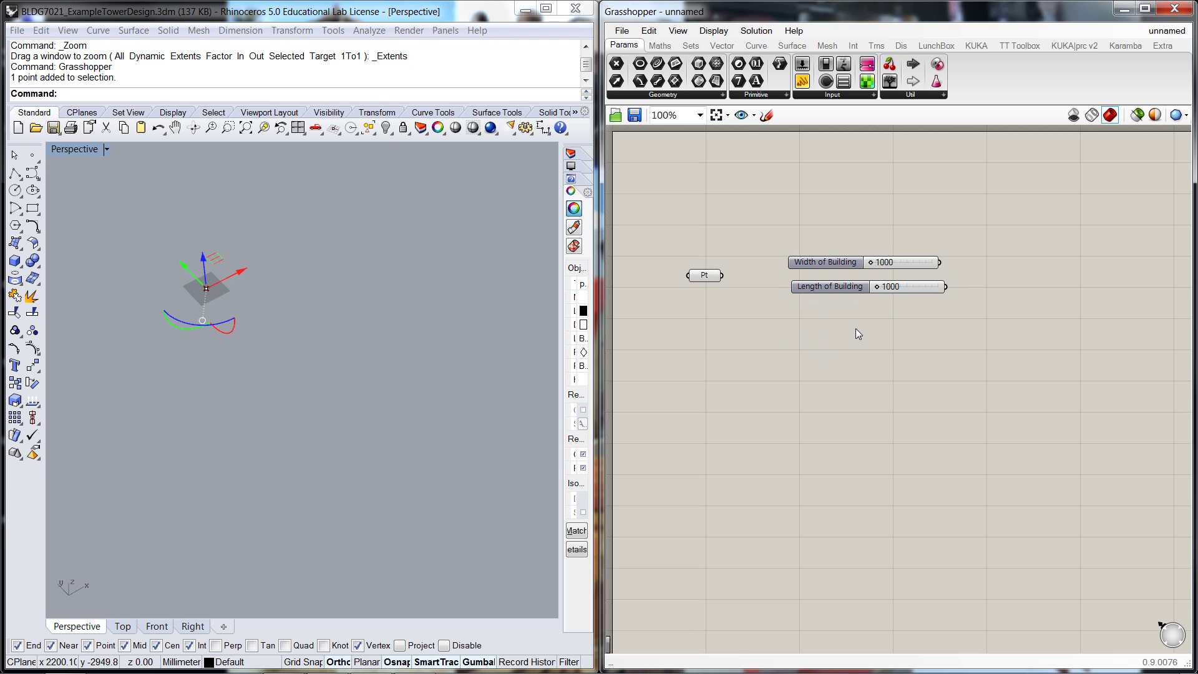
pyautogui.click(846, 263)
pyautogui.click(890, 384)
pyautogui.click(227, 290)
pyautogui.scroll(4, 197, 280)
pyautogui.scroll(-2, 200, 279)
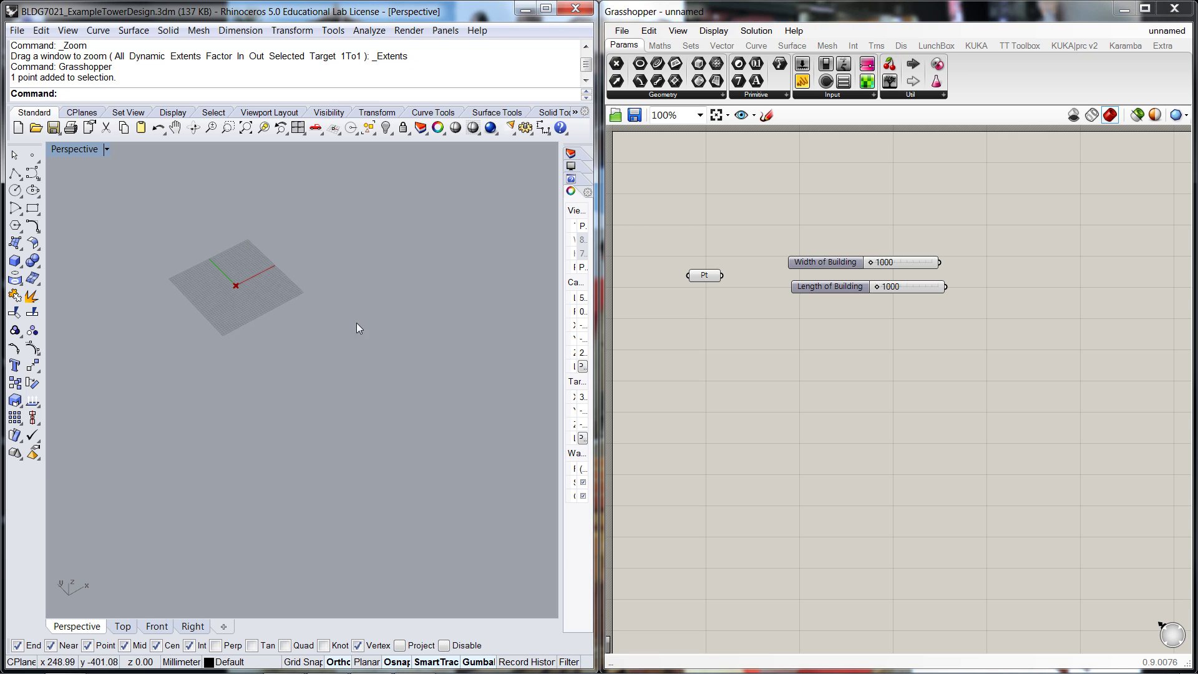
pyautogui.click(246, 128)
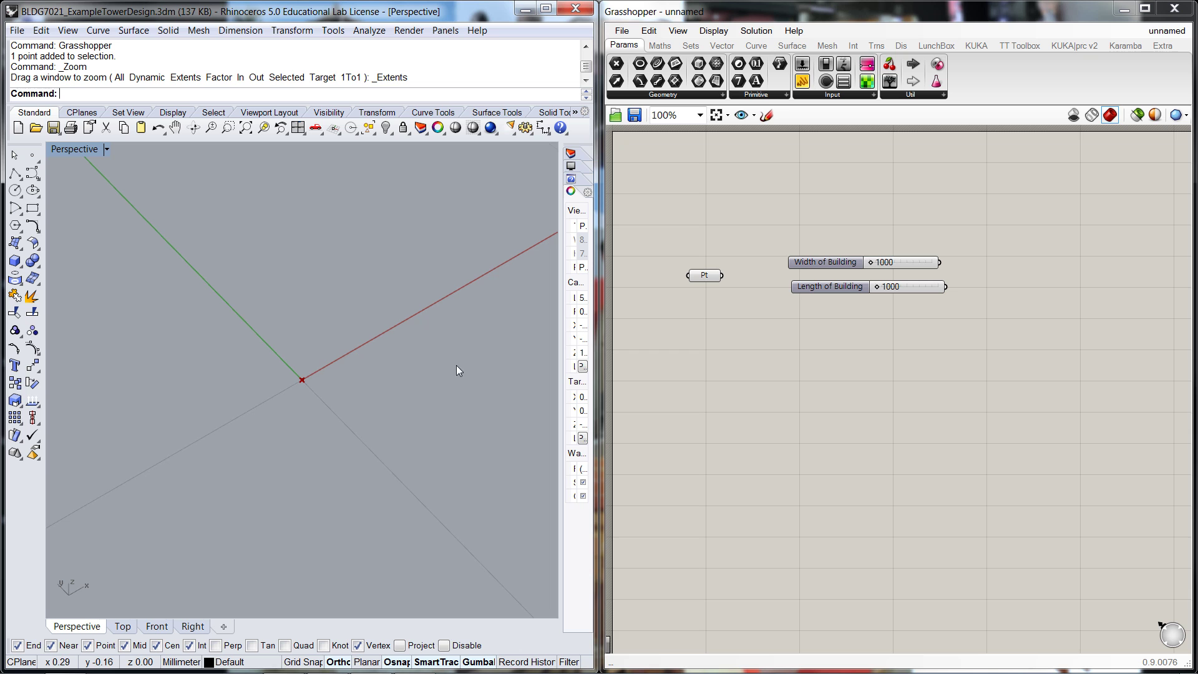
pyautogui.scroll(-5, 392, 360)
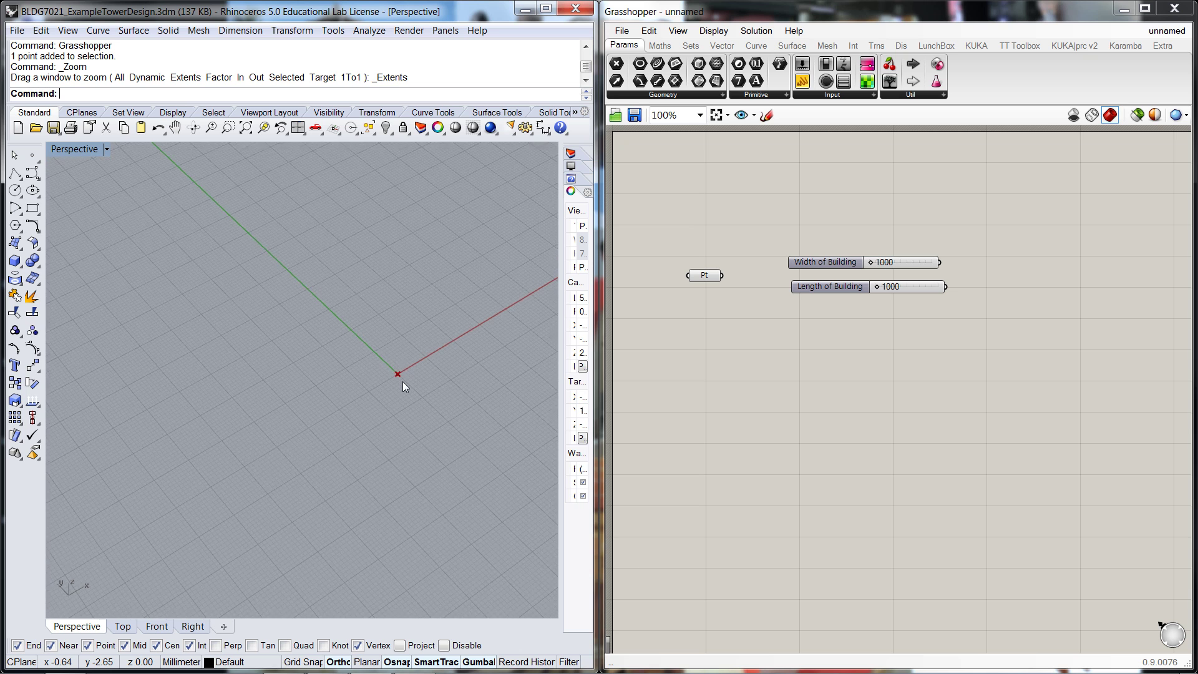
pyautogui.moveTo(427, 409); pyautogui.dragTo(305, 436, button='right')
pyautogui.scroll(-5, 365, 425)
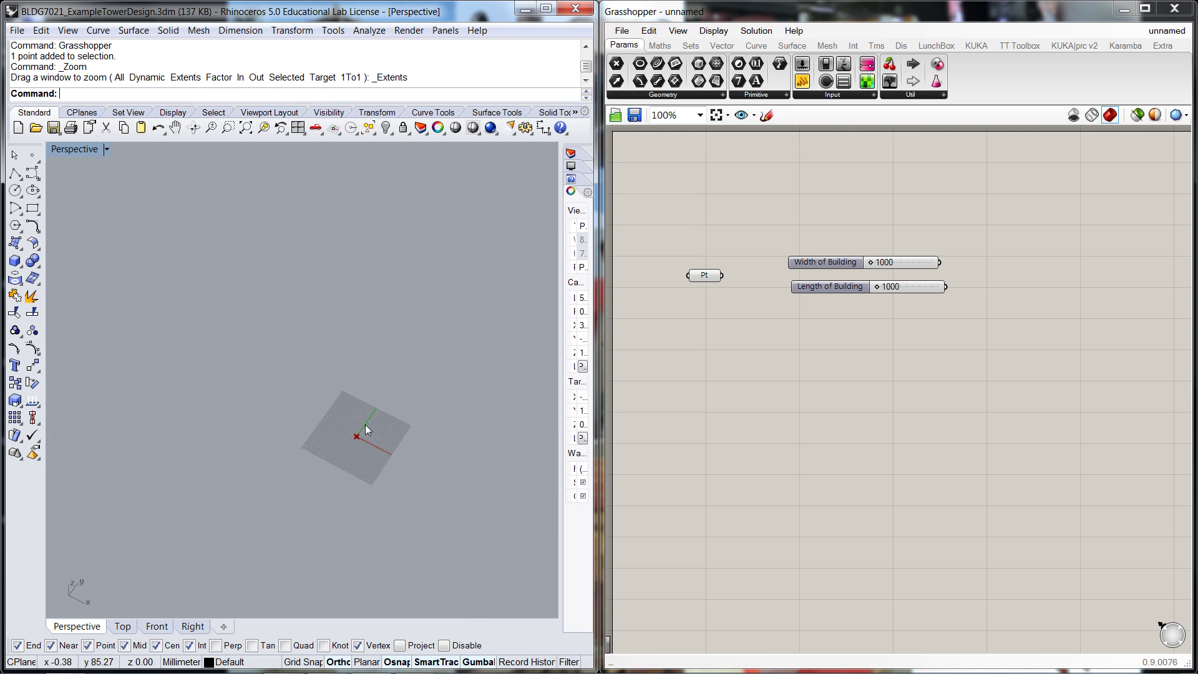
pyautogui.keyDown('shift'); pyautogui.moveTo(386, 442); pyautogui.dragTo(287, 395, button='right'); pyautogui.keyUp('shift')
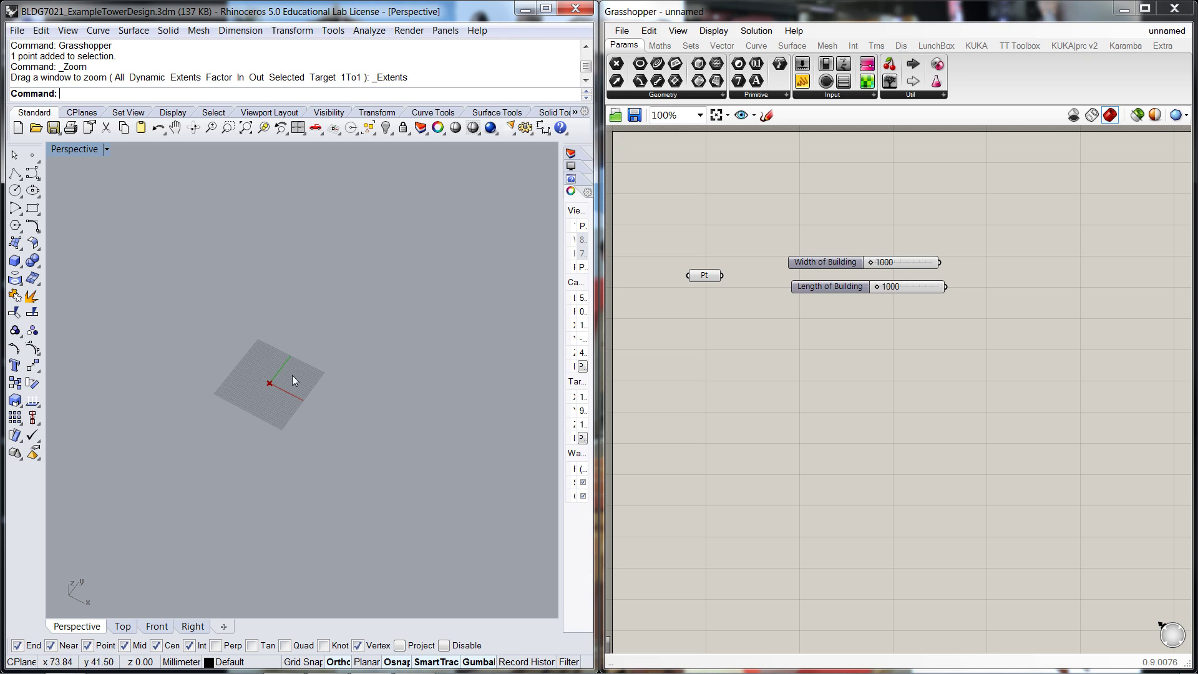
pyautogui.scroll(-4, 372, 349)
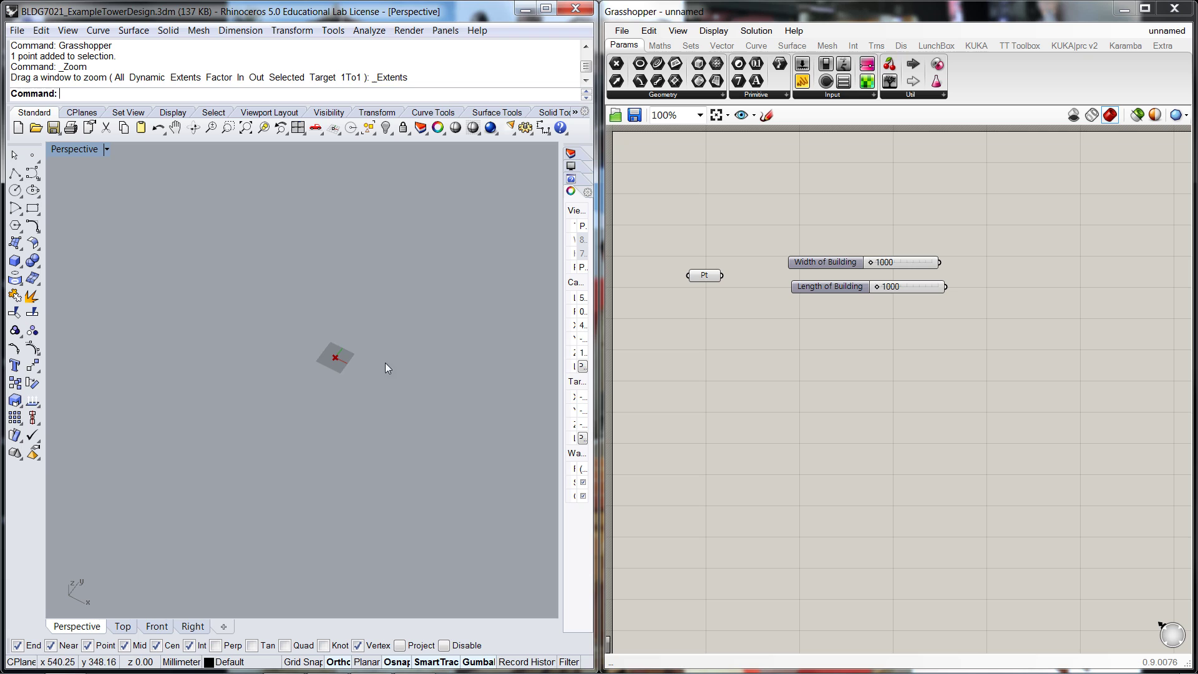
pyautogui.keyDown('shift'); pyautogui.moveTo(385, 363); pyautogui.dragTo(257, 342, button='right'); pyautogui.keyUp('shift')
pyautogui.scroll(2, 258, 342)
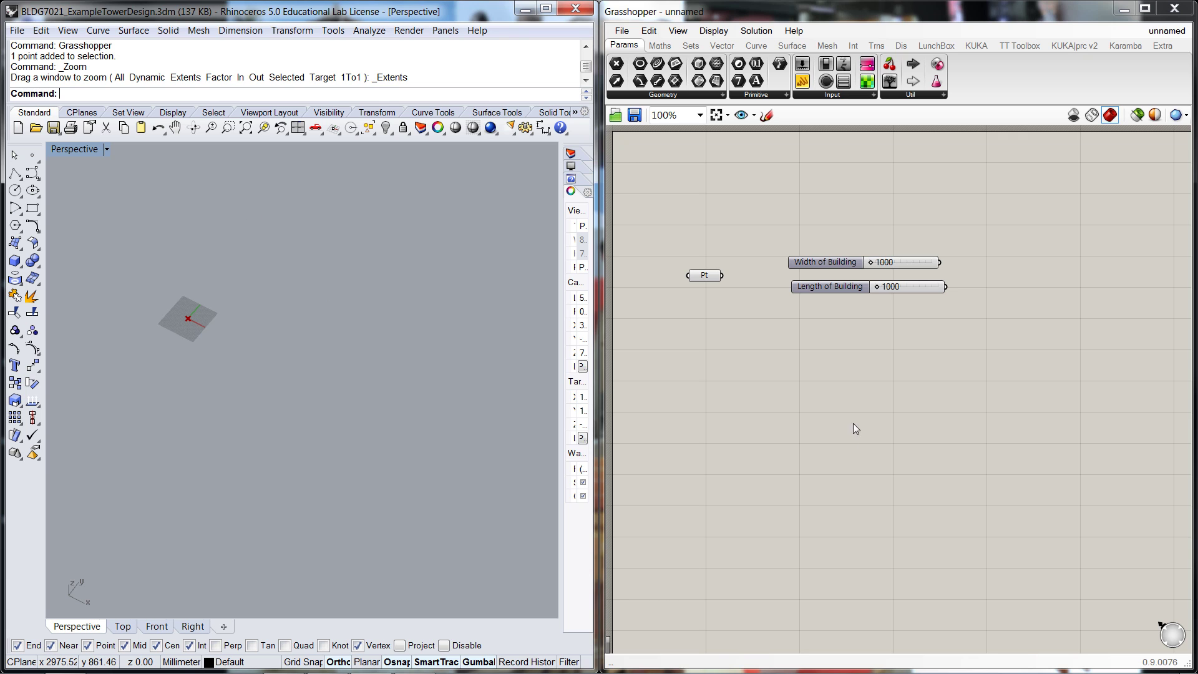
pyautogui.scroll(-1, 904, 360)
pyautogui.moveTo(1004, 363); pyautogui.dragTo(877, 372, button='right')
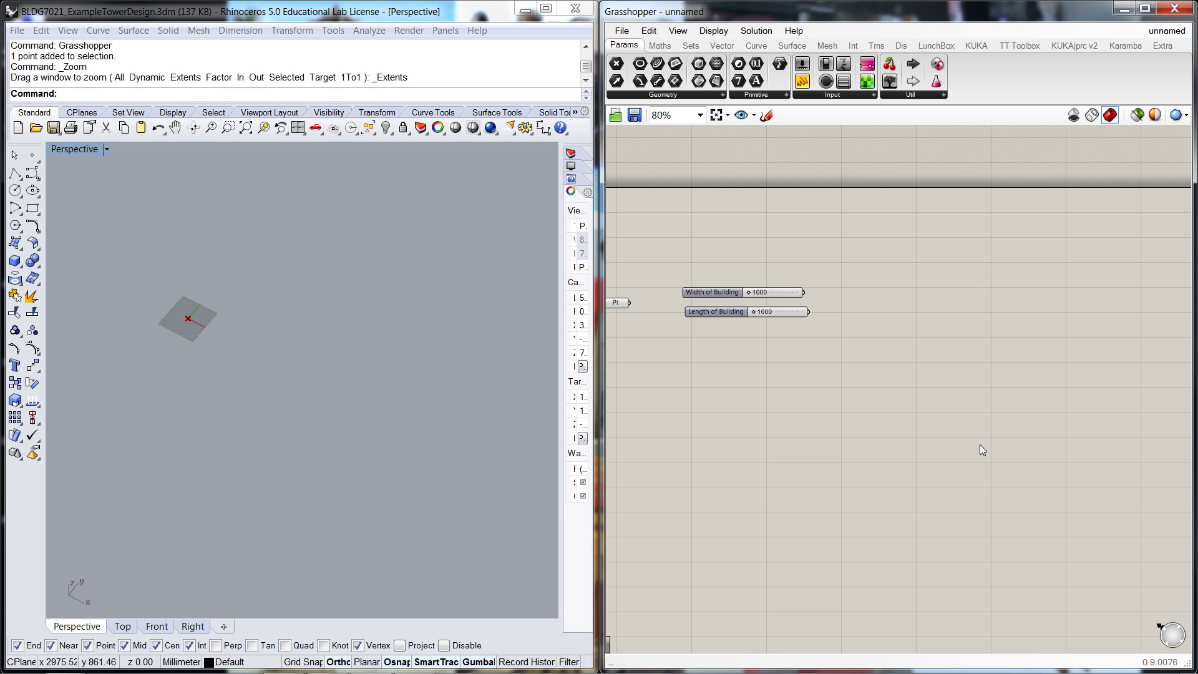
# Place two Move components on the canvas.
pyautogui.write('Move')
pyautogui.doubleClick(941, 323)
pyautogui.write('mov')
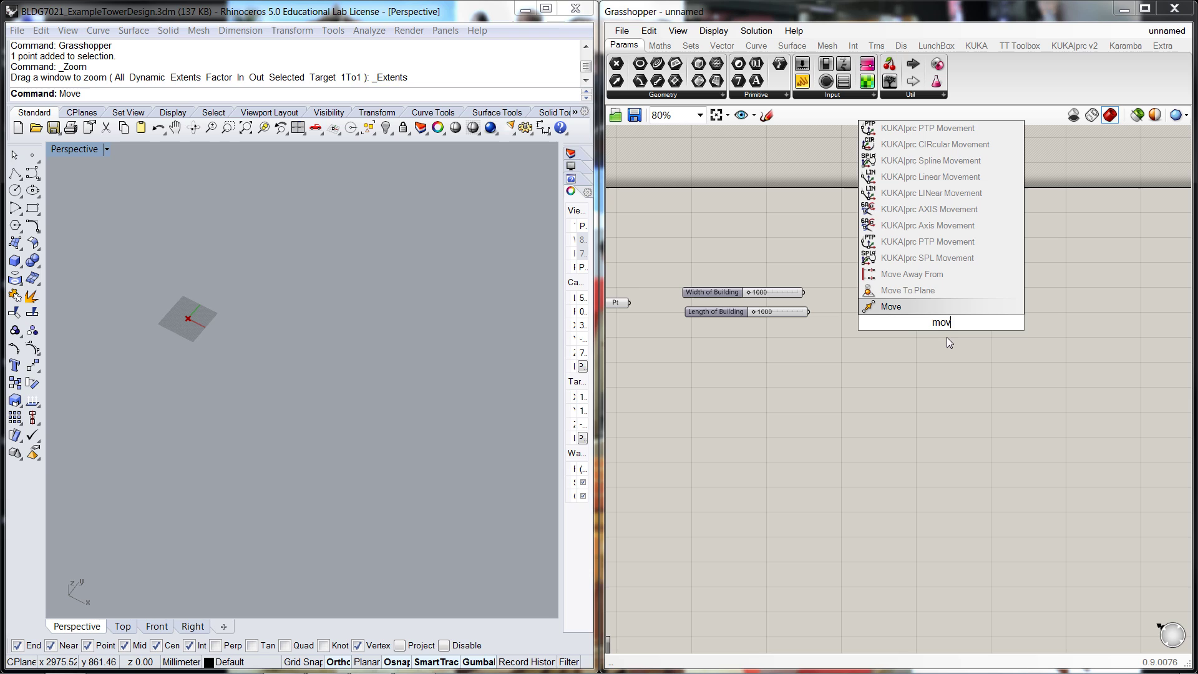
pyautogui.press('Return')
pyautogui.moveTo(945, 317); pyautogui.dragTo(933, 406)
pyautogui.click(1003, 410)
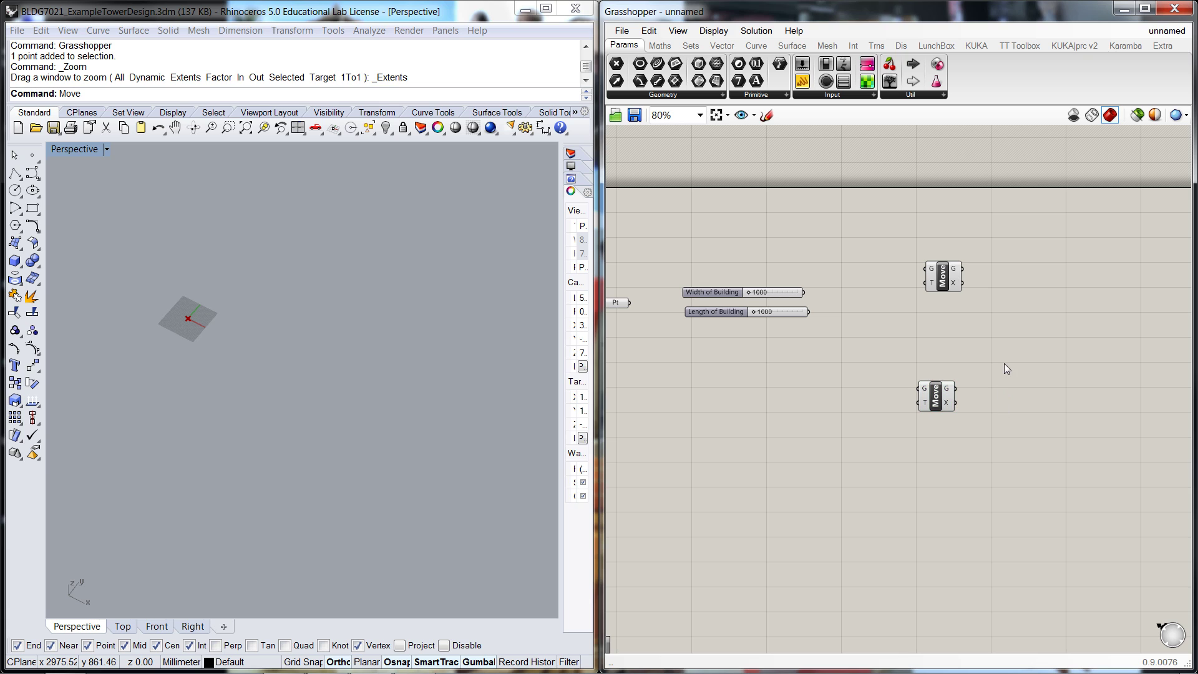
pyautogui.moveTo(1004, 368); pyautogui.dragTo(885, 413)
pyautogui.click(874, 348)
# Add a Unit X component and wire its vector into the upper Move's motion.
pyautogui.scroll(-1, 861, 337)
pyautogui.click(769, 287)
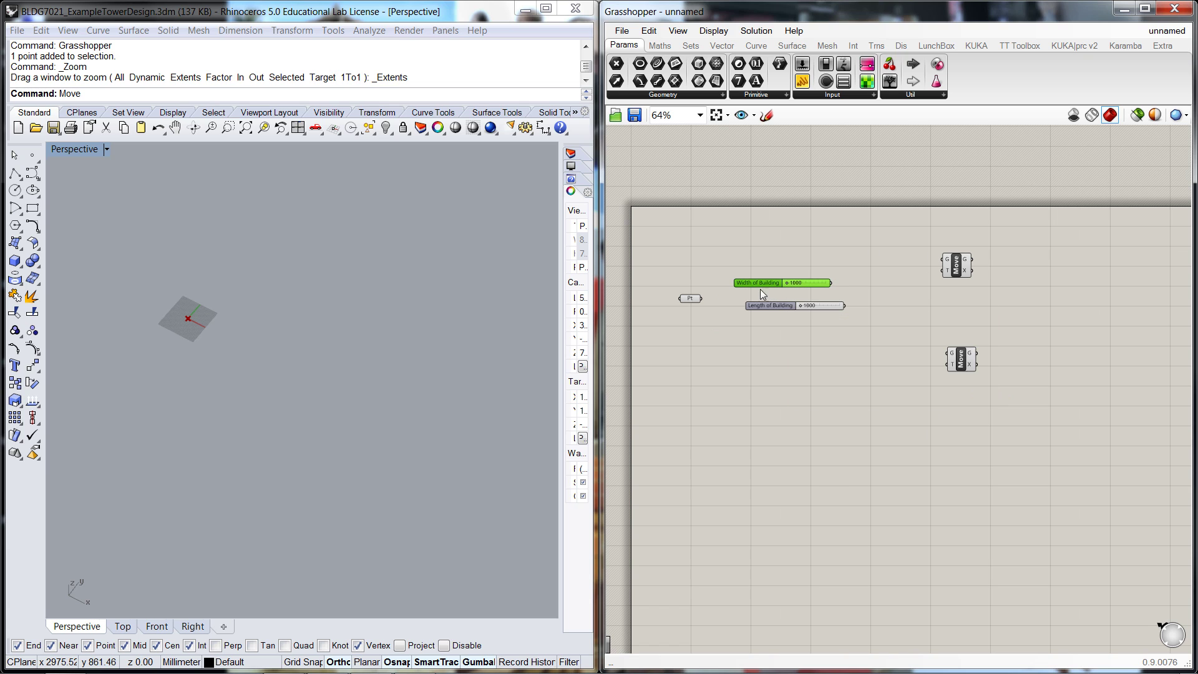
pyautogui.moveTo(776, 304); pyautogui.dragTo(777, 323)
pyautogui.click(894, 292)
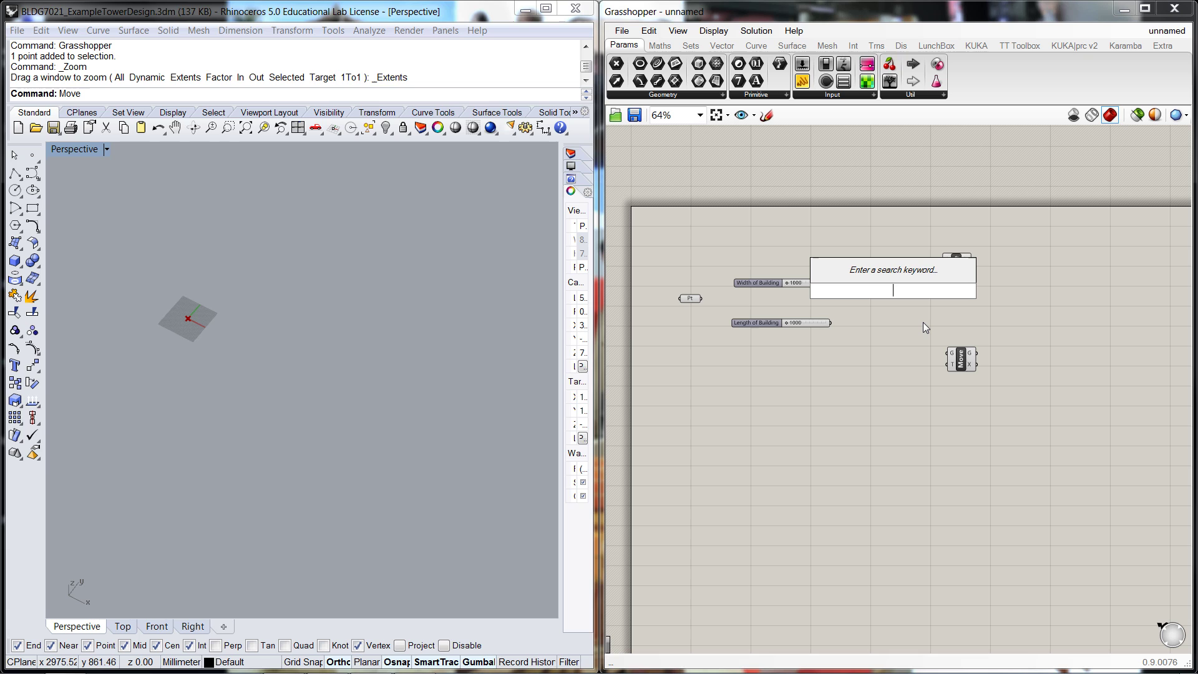
pyautogui.write('x')
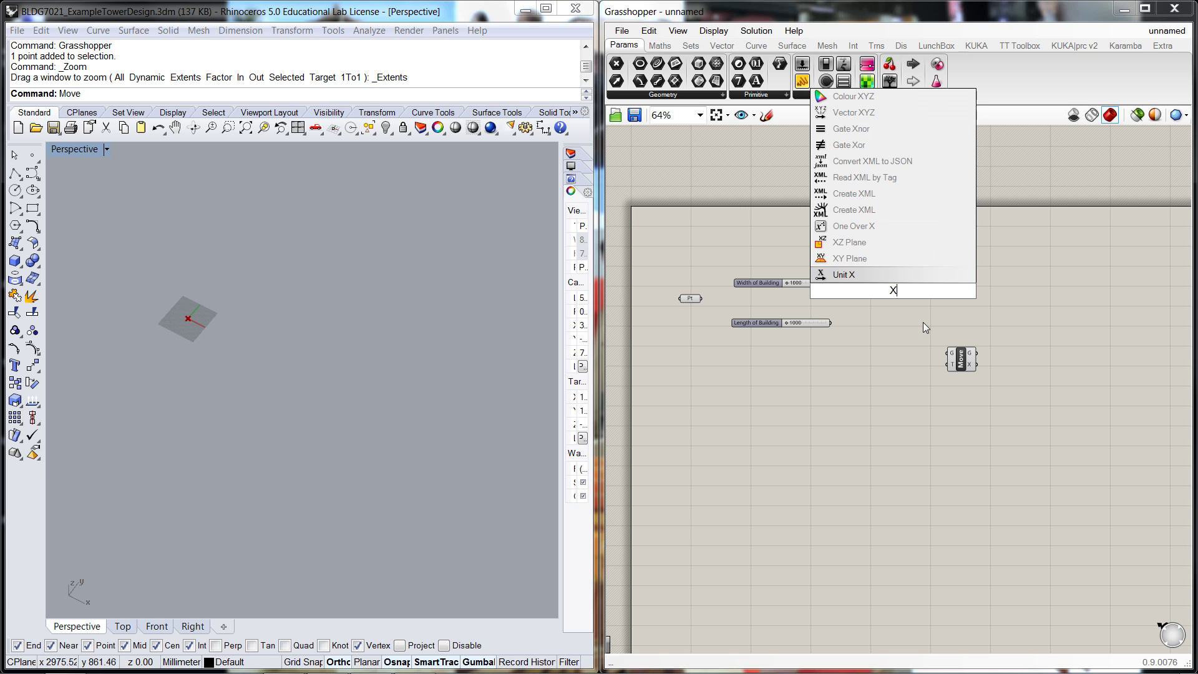
pyautogui.click(836, 276)
pyautogui.moveTo(956, 266); pyautogui.dragTo(915, 286)
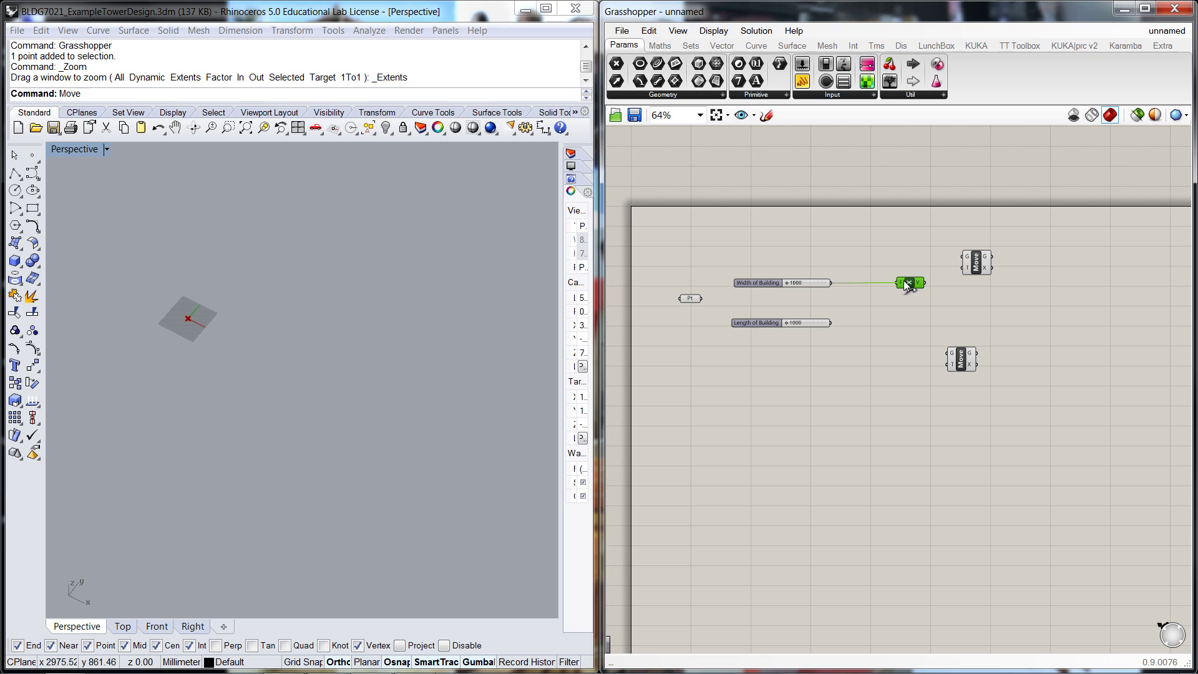
pyautogui.moveTo(926, 283); pyautogui.dragTo(964, 268)
# Wire Pt into both Moves and add a Unit Y scaled by Length of Building.
pyautogui.moveTo(702, 301); pyautogui.dragTo(964, 257)
pyautogui.doubleClick(879, 342)
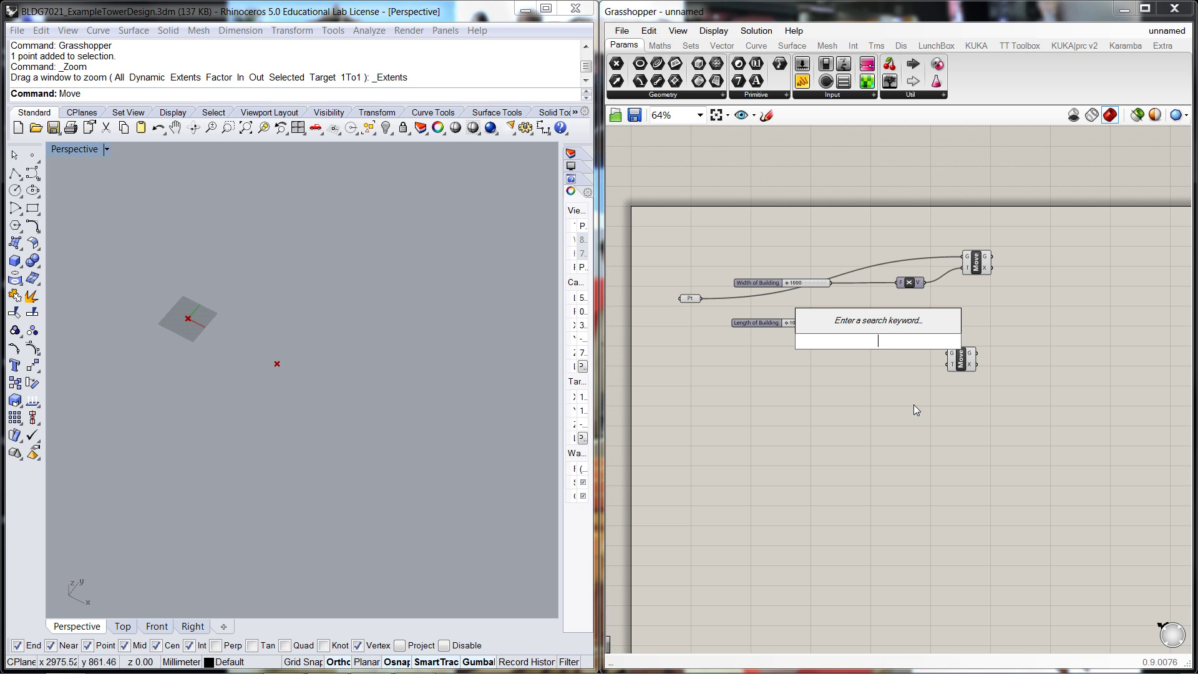
pyautogui.write('y')
pyautogui.press('Return')
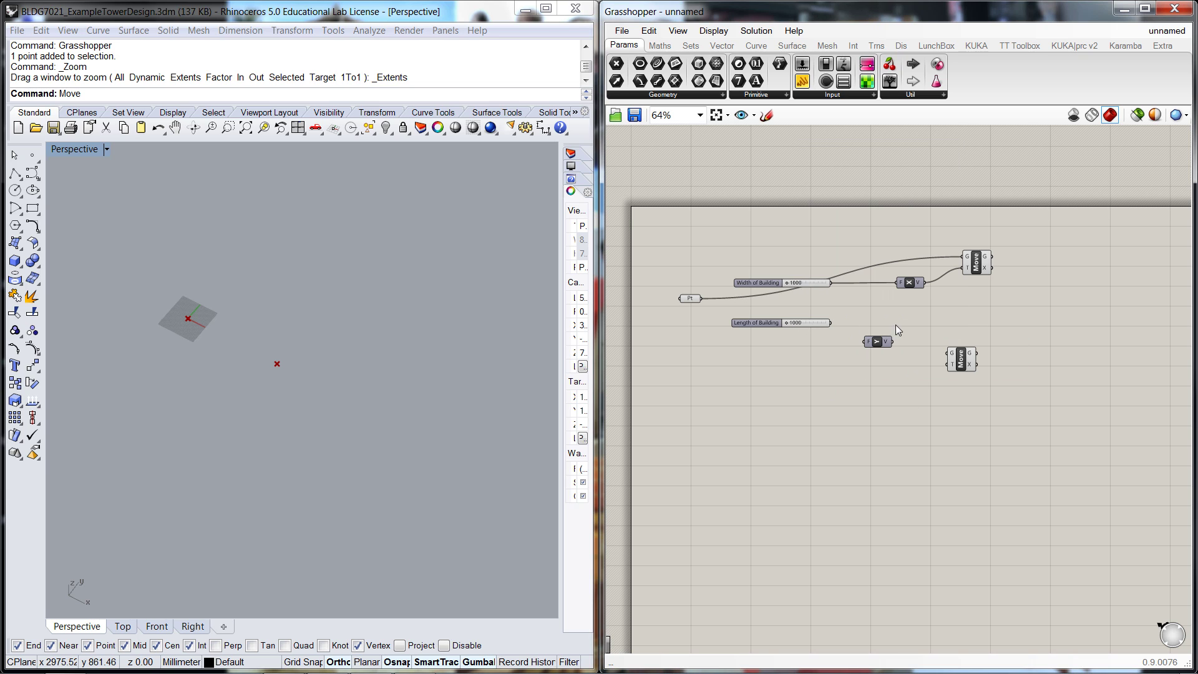
pyautogui.moveTo(888, 344); pyautogui.dragTo(918, 350)
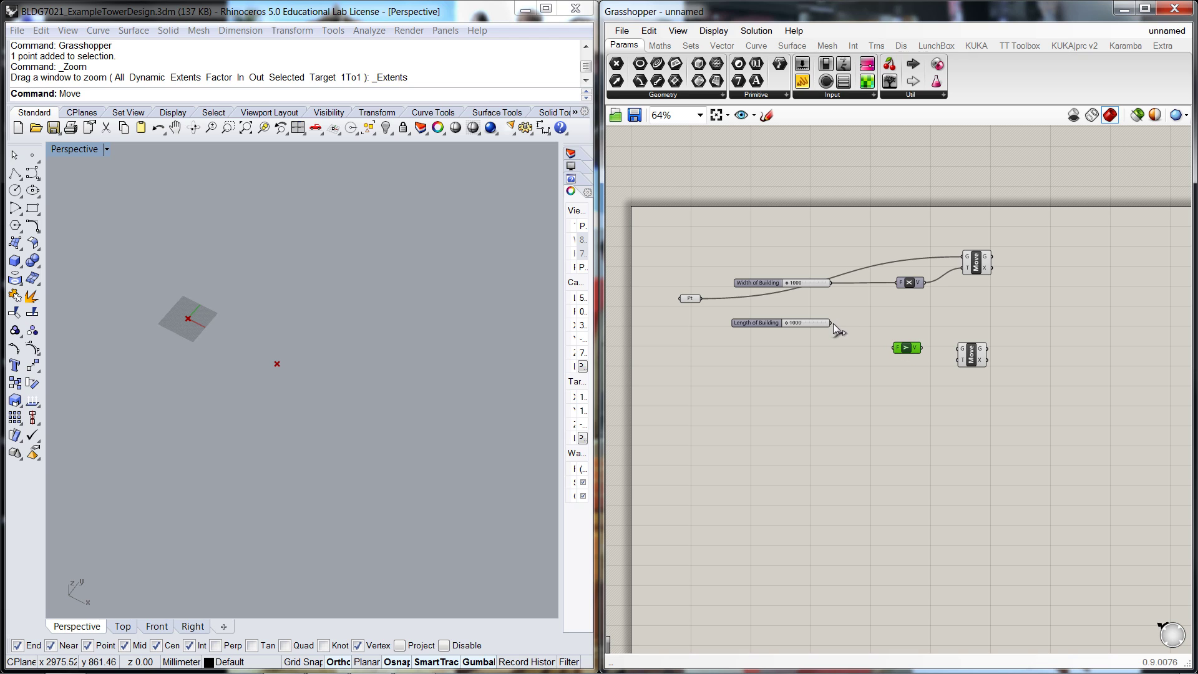
pyautogui.moveTo(888, 349); pyautogui.dragTo(956, 366)
pyautogui.moveTo(703, 299); pyautogui.dragTo(992, 342)
pyautogui.click(910, 351)
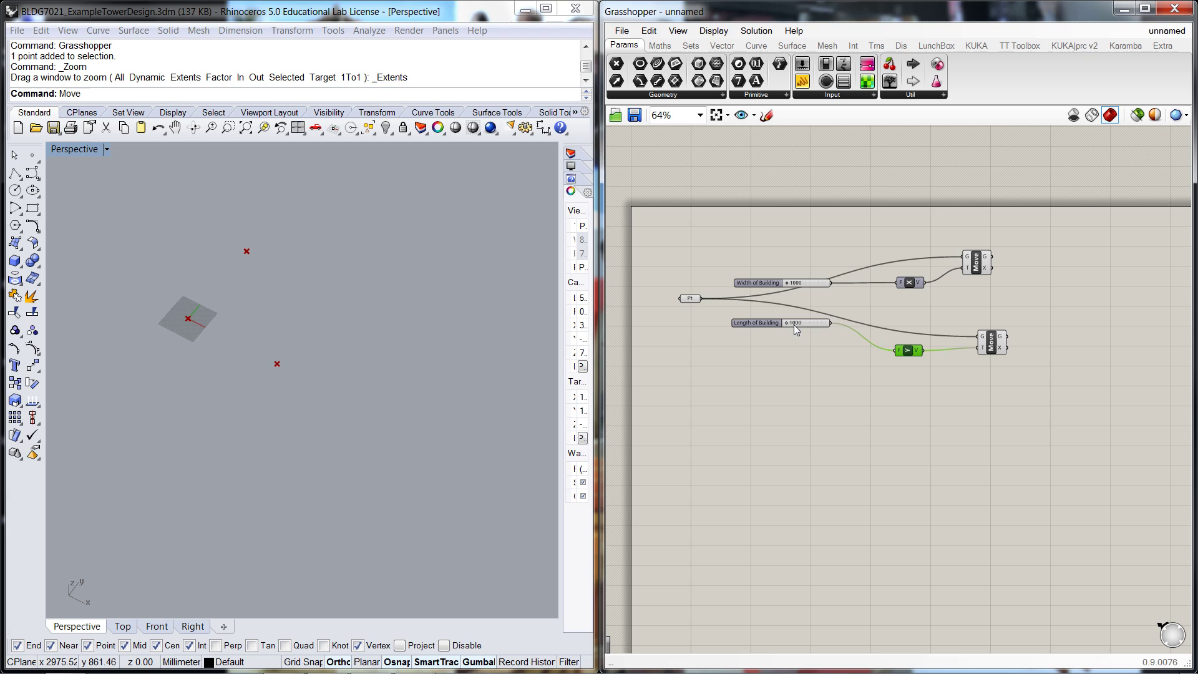
pyautogui.moveTo(795, 324); pyautogui.dragTo(795, 343)
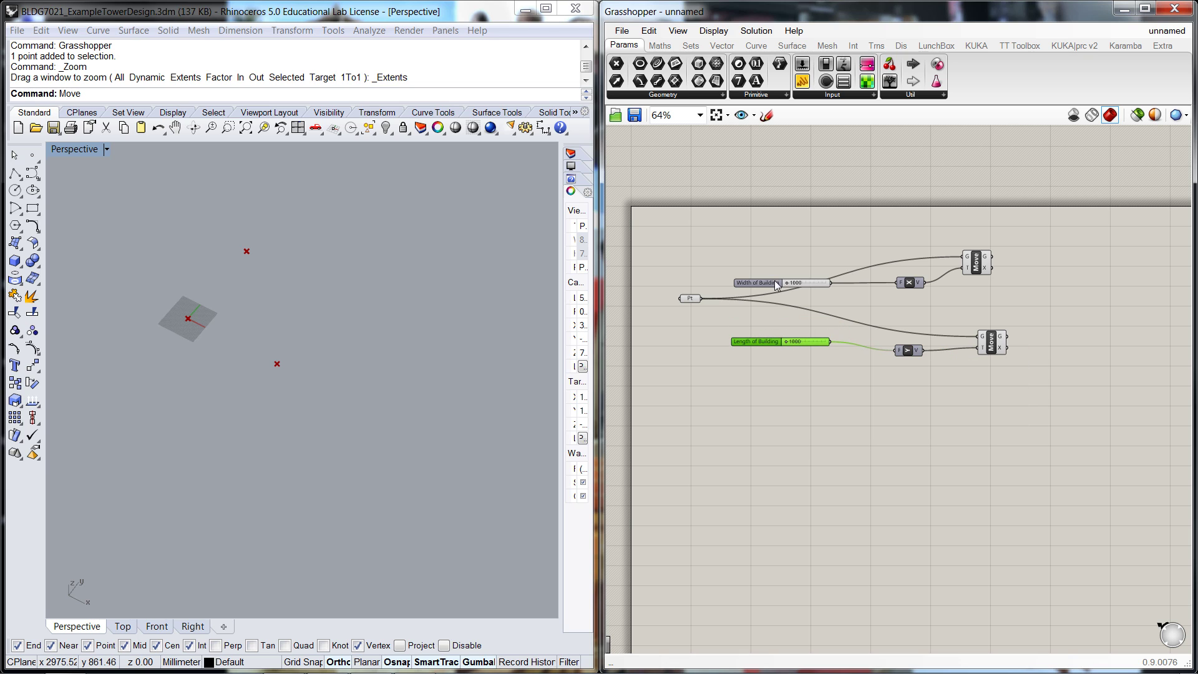
pyautogui.click(894, 447)
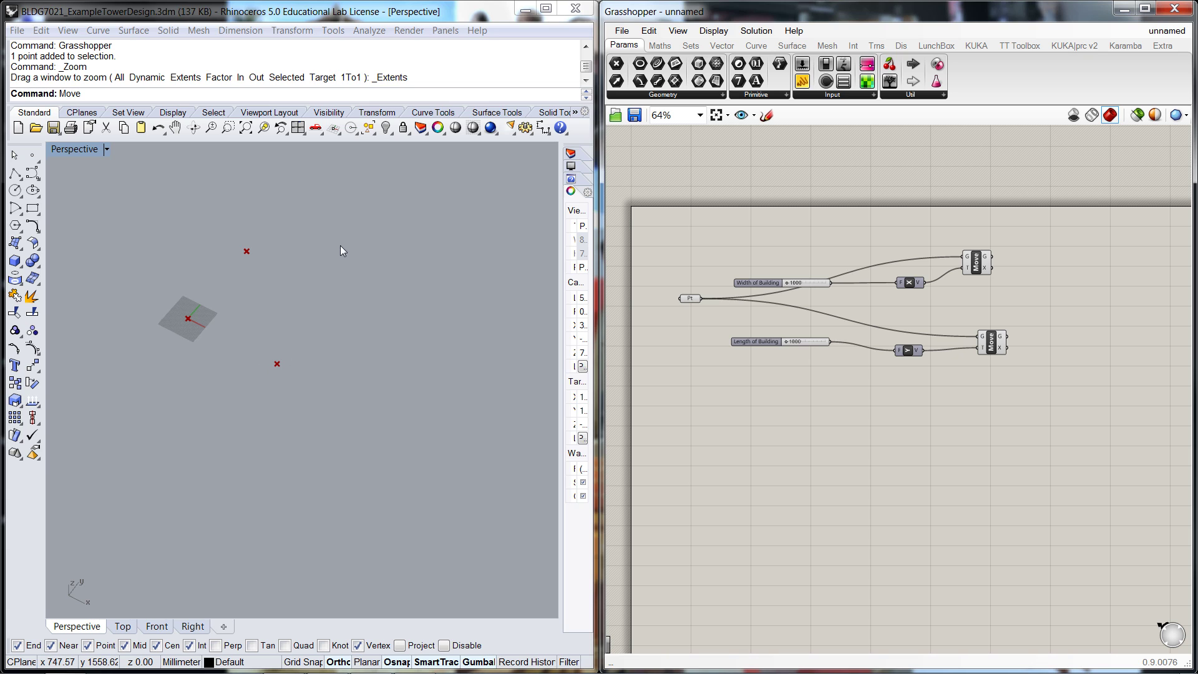
# Add a third Move component and another Unit Y beside it.
pyautogui.doubleClick(1012, 314)
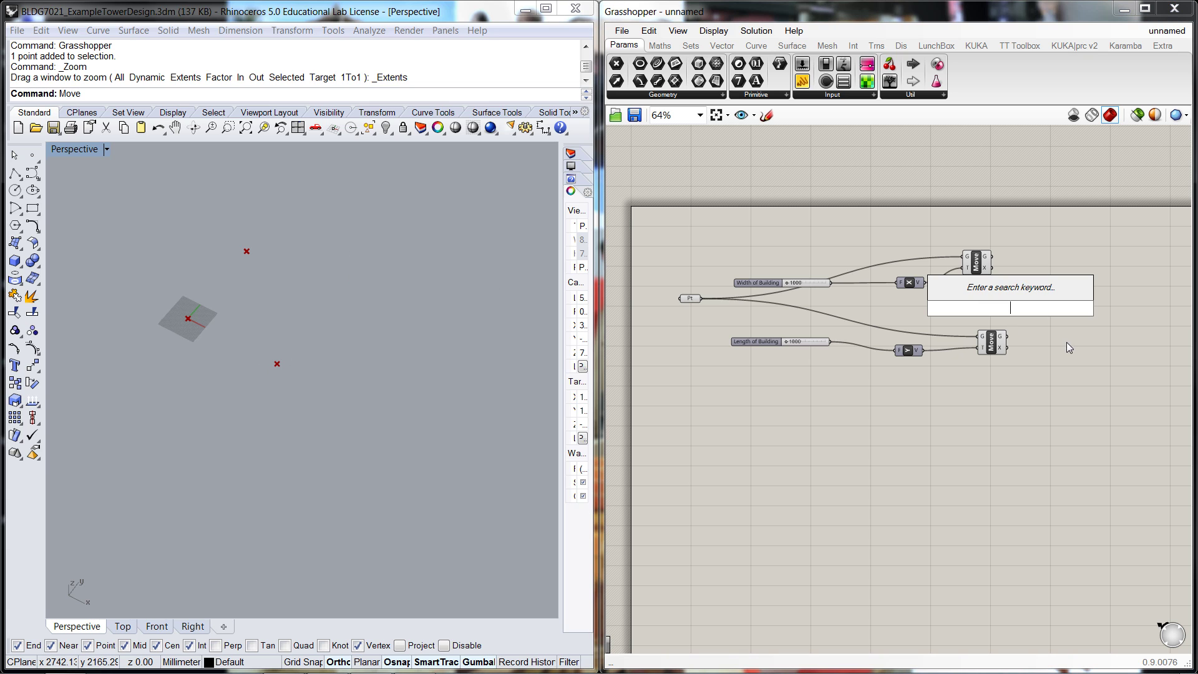
pyautogui.write('Mo')
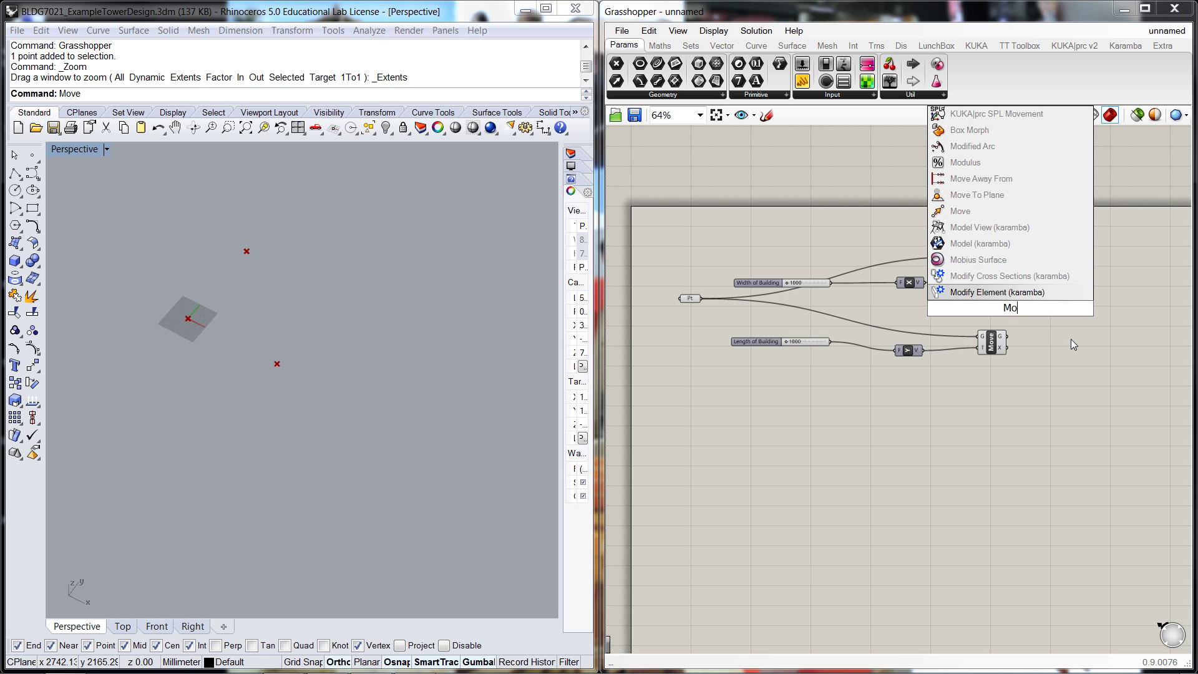
pyautogui.click(1012, 213)
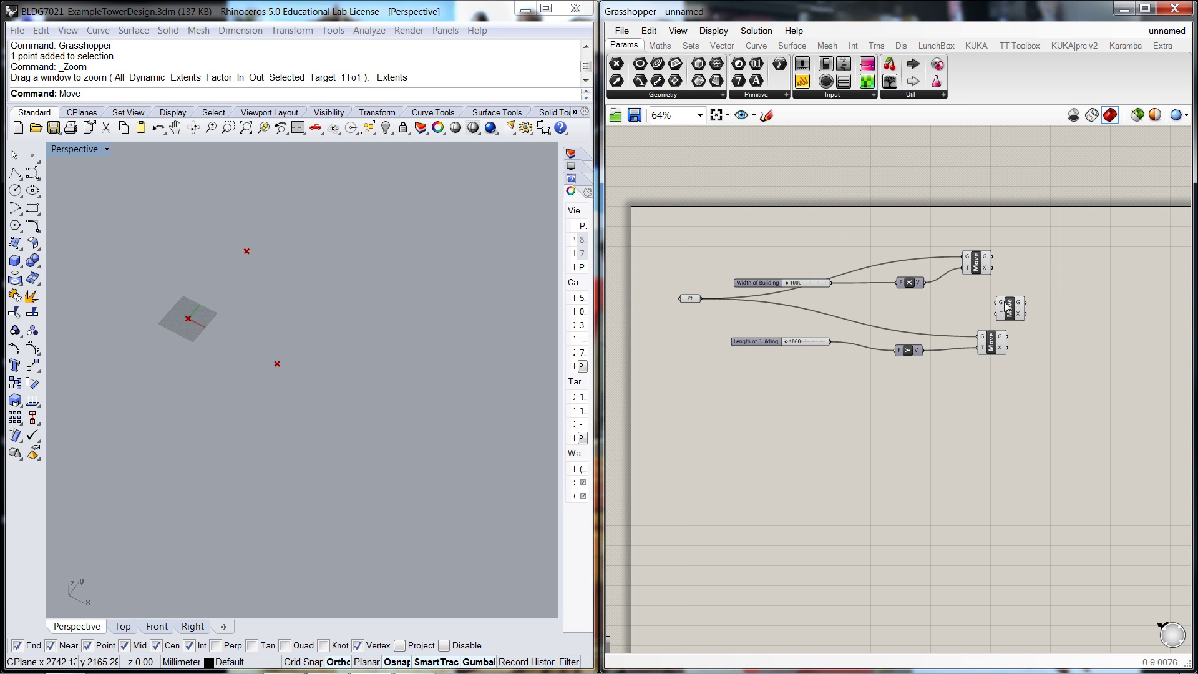
pyautogui.moveTo(1008, 306); pyautogui.dragTo(1053, 294)
pyautogui.doubleClick(1048, 332)
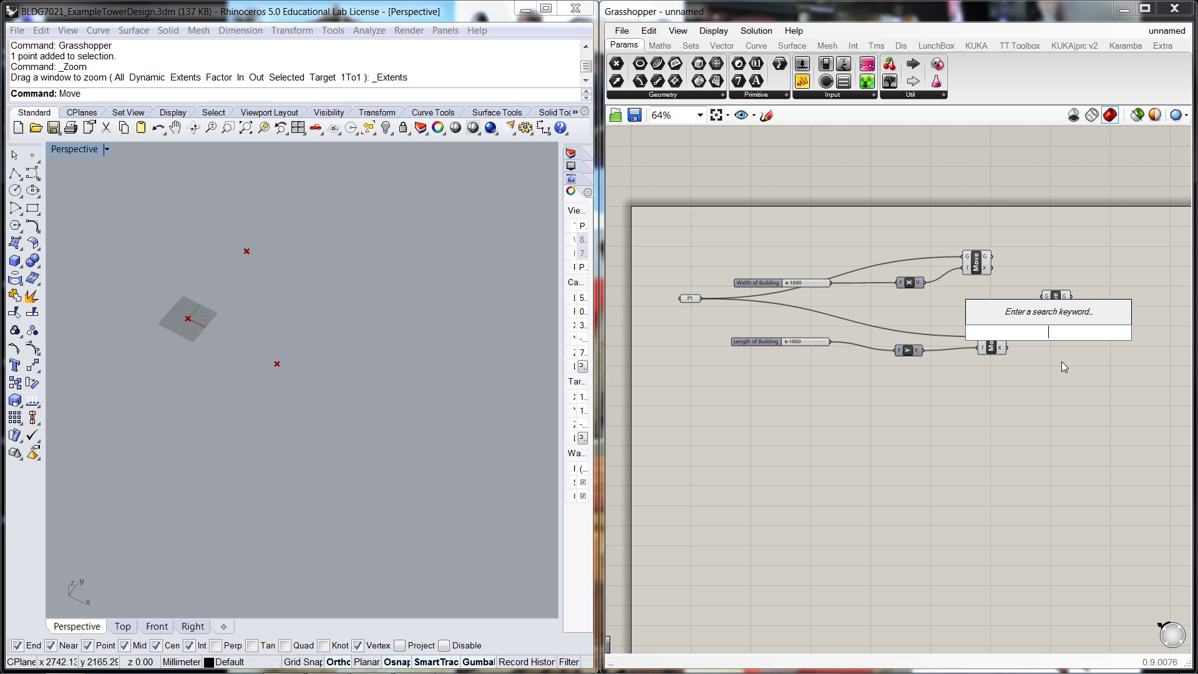
pyautogui.write('y')
pyautogui.click(1010, 316)
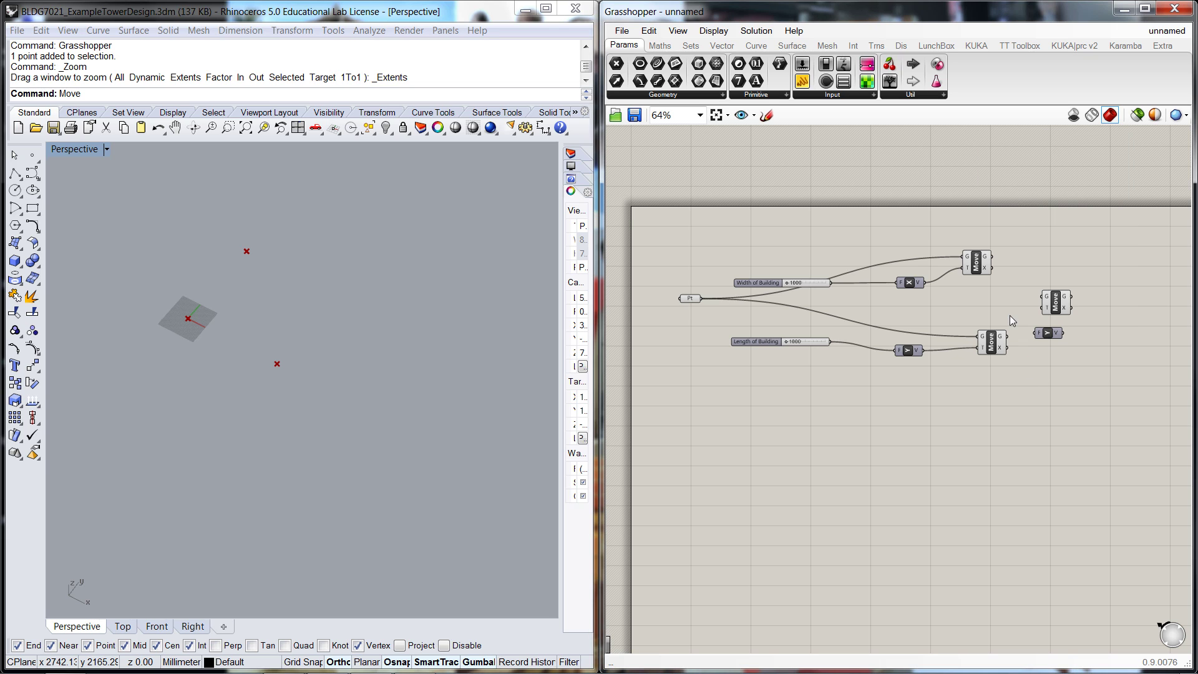
pyautogui.moveTo(1039, 335); pyautogui.dragTo(989, 313)
pyautogui.click(912, 432)
# Wire Length of Building into the new Unit Y, its vector into the new Move, and the top Move's point into its geometry.
pyautogui.moveTo(825, 340); pyautogui.dragTo(1002, 307)
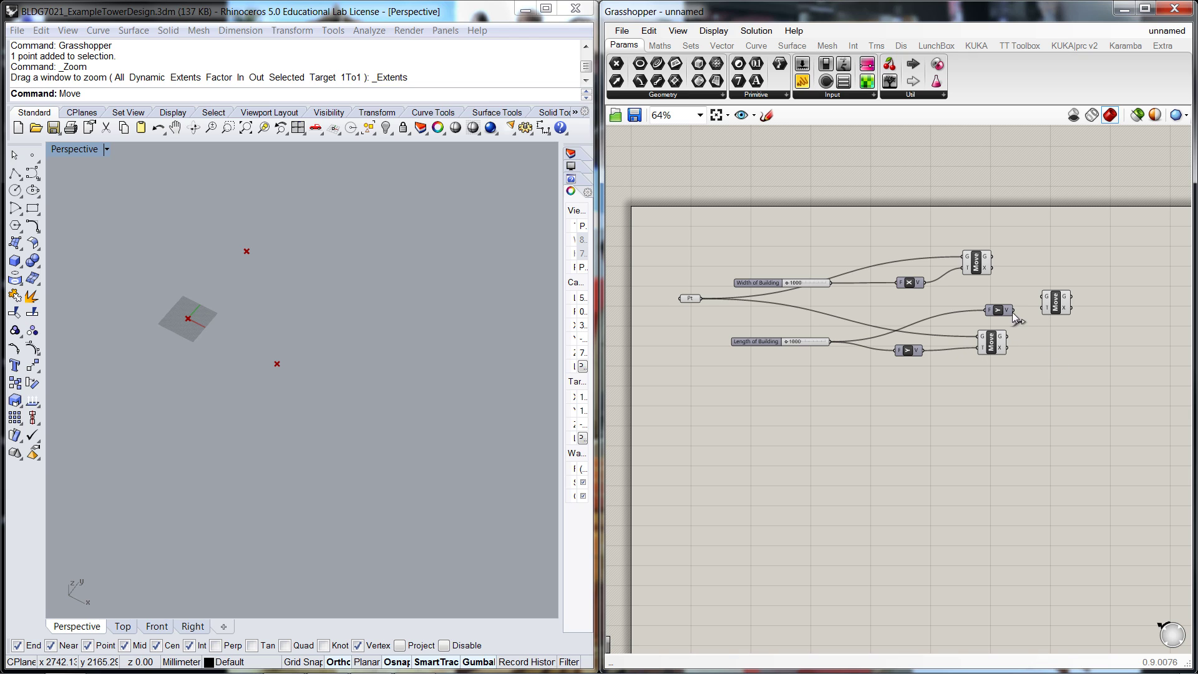
pyautogui.moveTo(1014, 310); pyautogui.dragTo(1037, 314)
pyautogui.moveTo(986, 350); pyautogui.dragTo(978, 352)
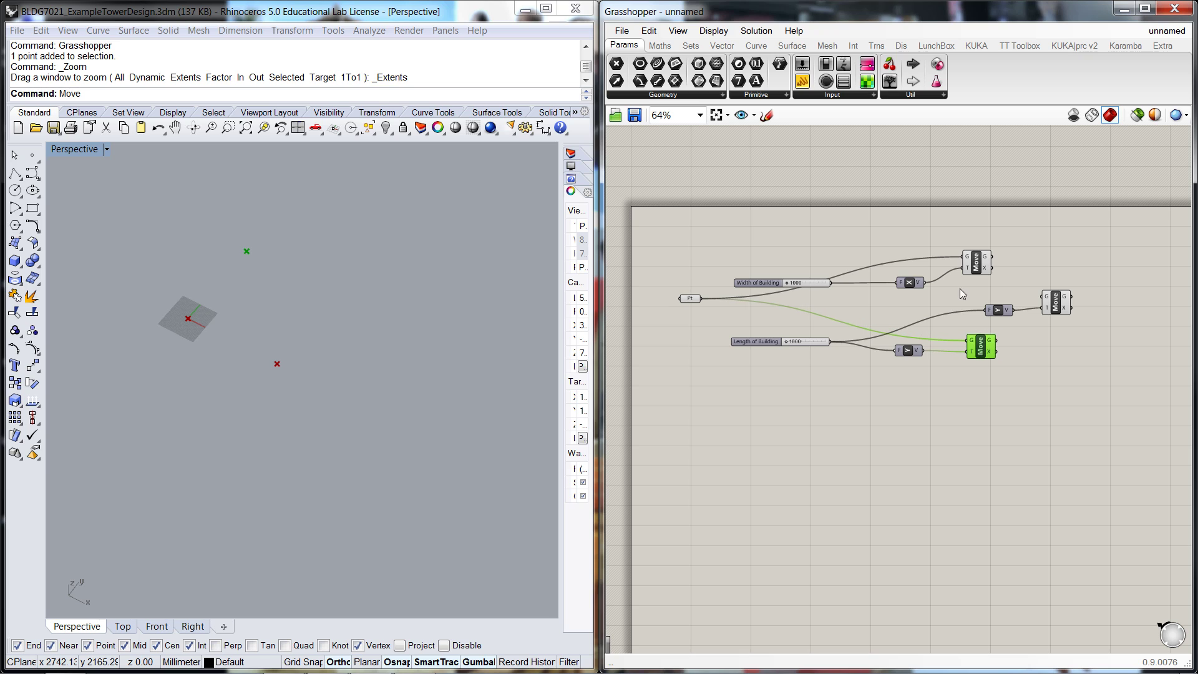
pyautogui.click(976, 267)
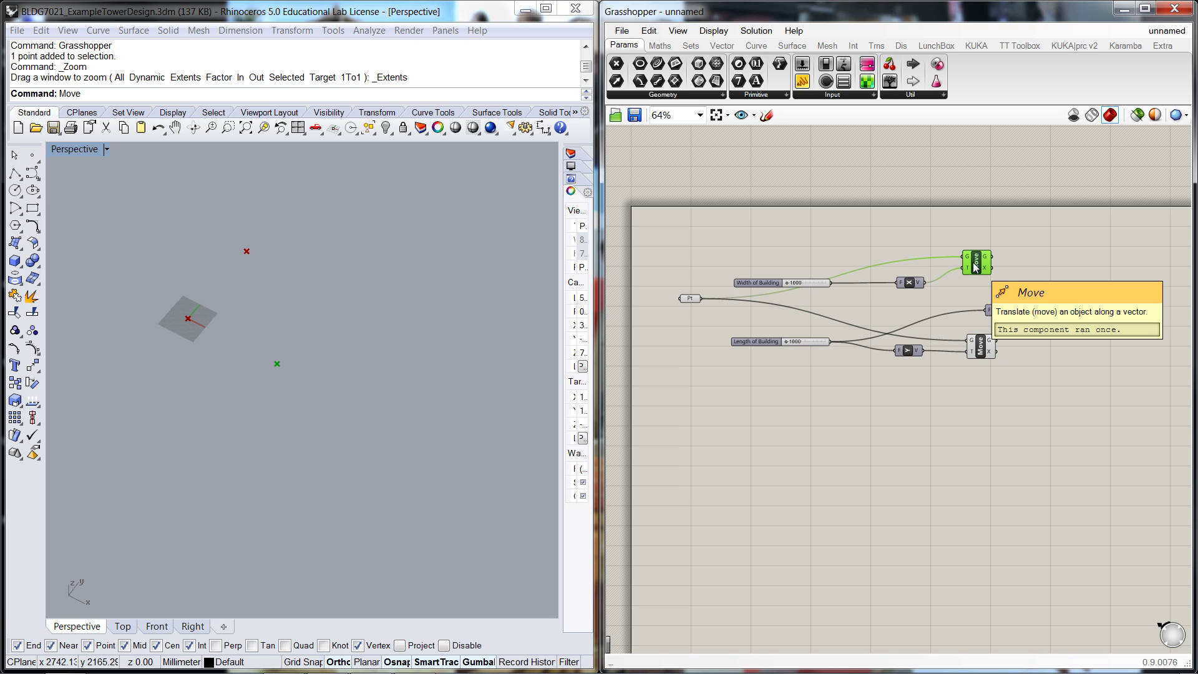
pyautogui.moveTo(992, 256); pyautogui.dragTo(1043, 297)
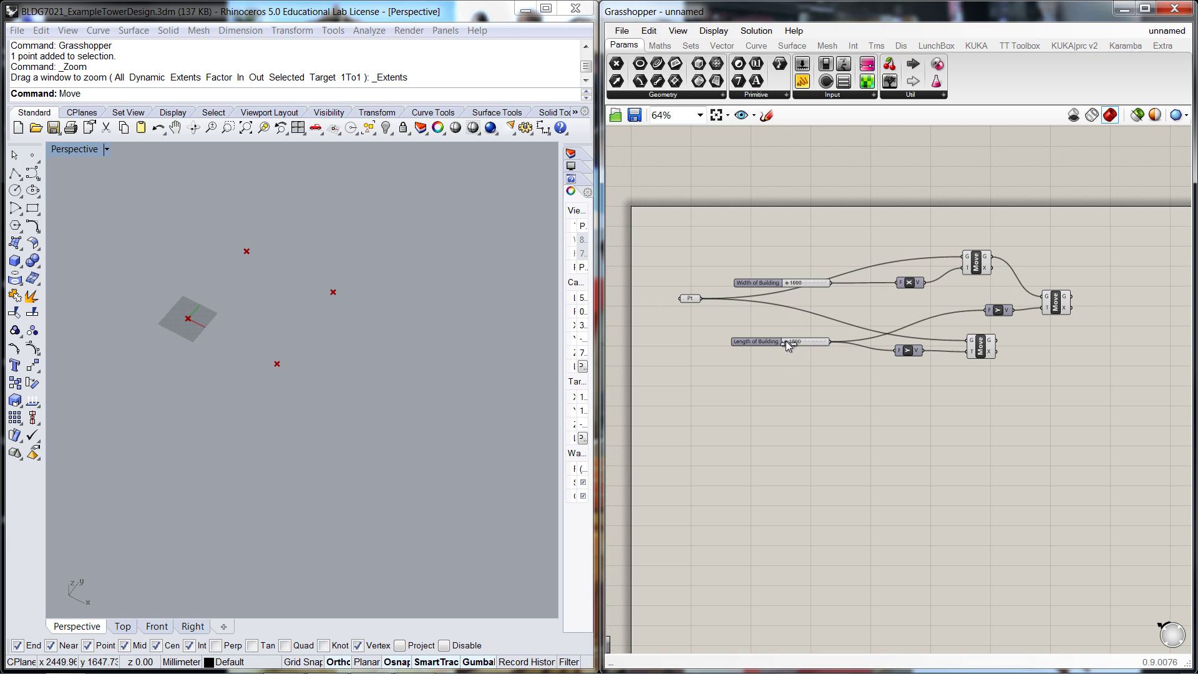
# Set Width of Building to 18560 and Length of Building to 33603, then zoom extents in Rhino.
pyautogui.moveTo(785, 342); pyautogui.dragTo(788, 343)
pyautogui.moveTo(788, 282); pyautogui.dragTo(382, 326)
pyautogui.scroll(2, 763, 272)
pyautogui.scroll(2, 764, 272)
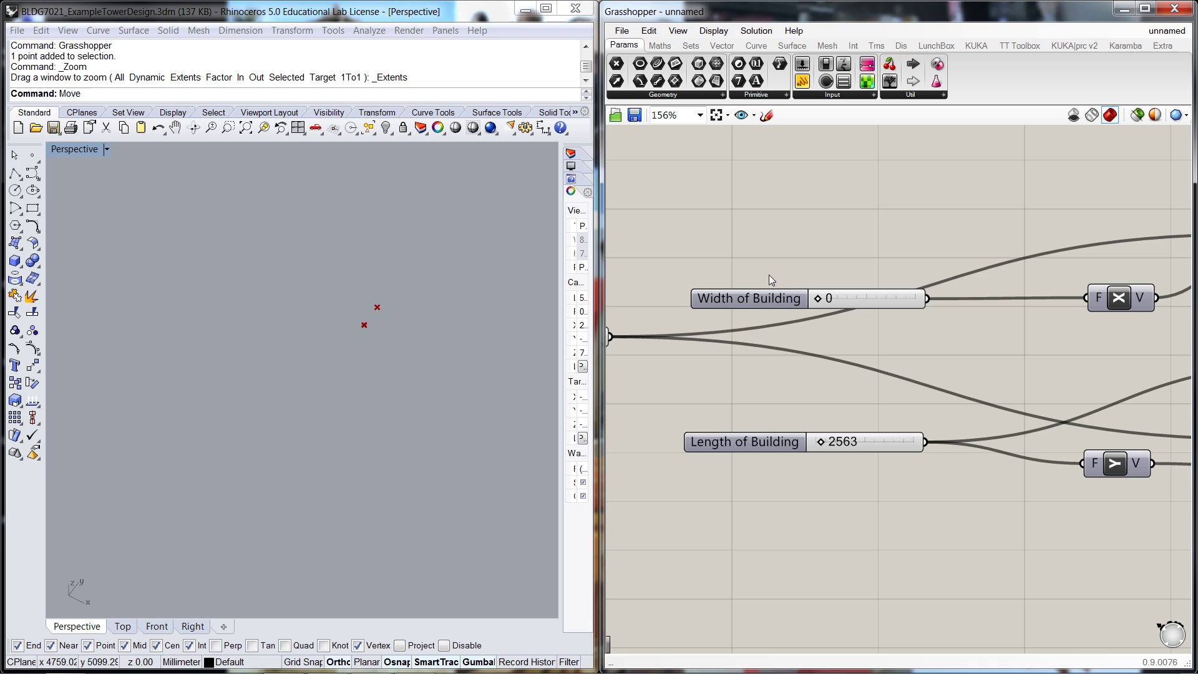
pyautogui.moveTo(817, 299); pyautogui.dragTo(856, 301)
pyautogui.moveTo(817, 442); pyautogui.dragTo(881, 441)
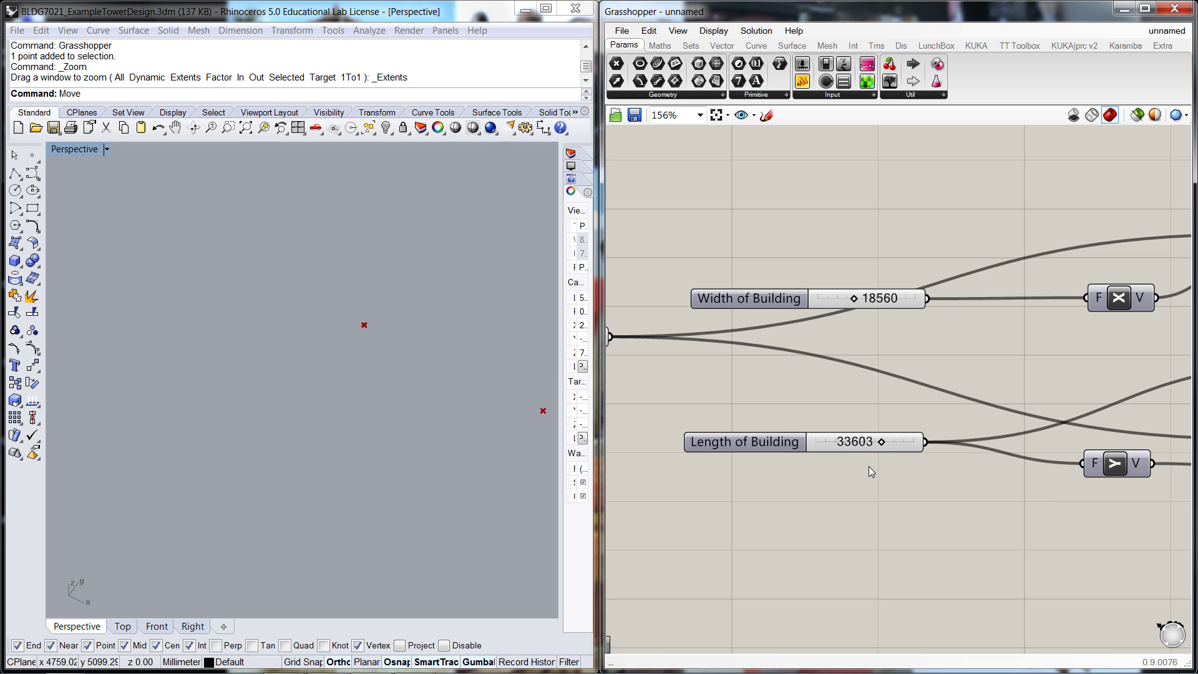
pyautogui.hotkey('ctrl', 'shift', 'e')
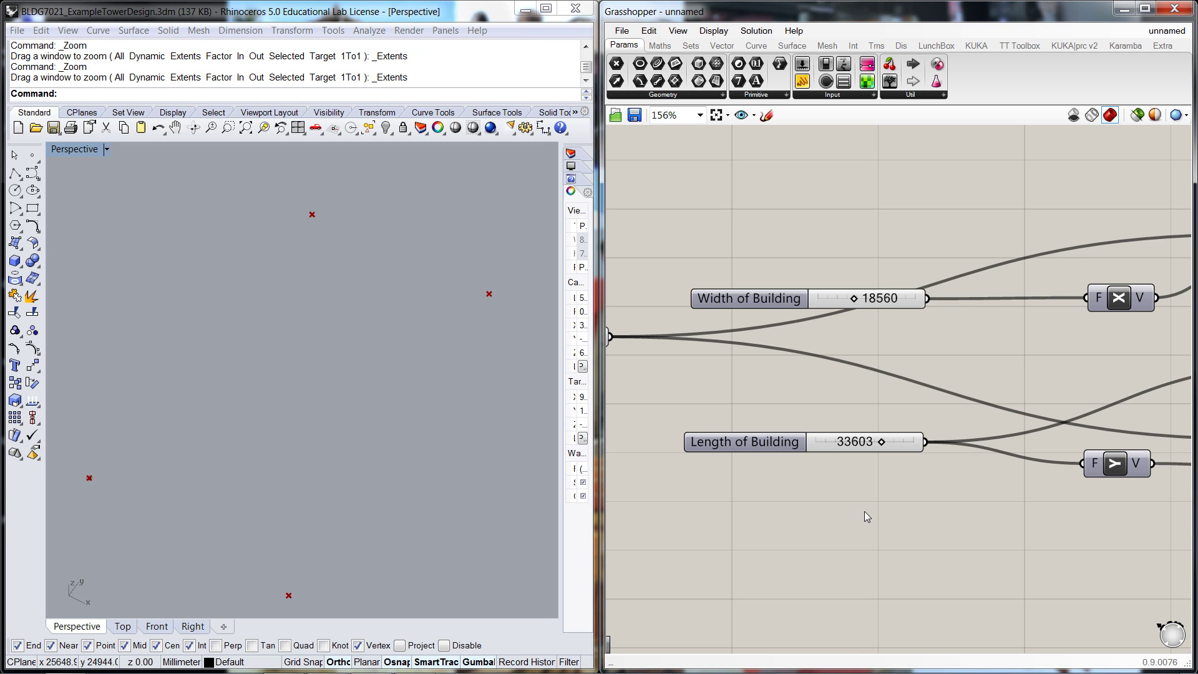
pyautogui.scroll(-5, 898, 497)
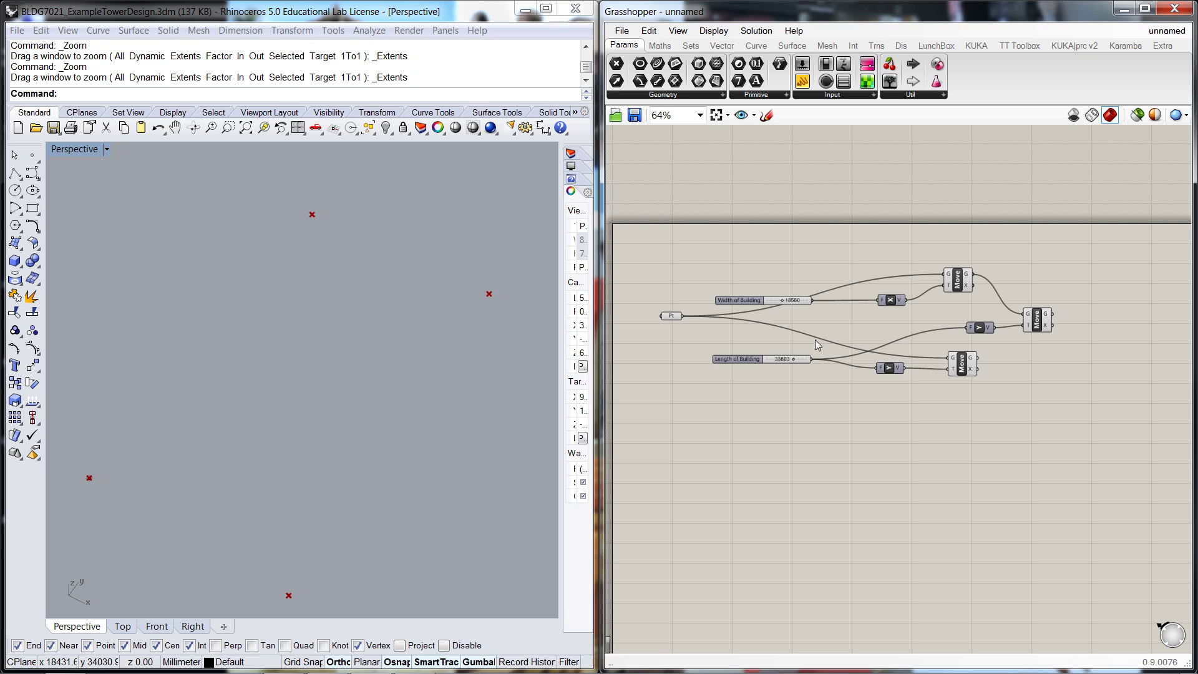
# Add a Line component and wire the second moved corner point into its B input.
pyautogui.moveTo(1001, 427); pyautogui.dragTo(904, 404, button='right')
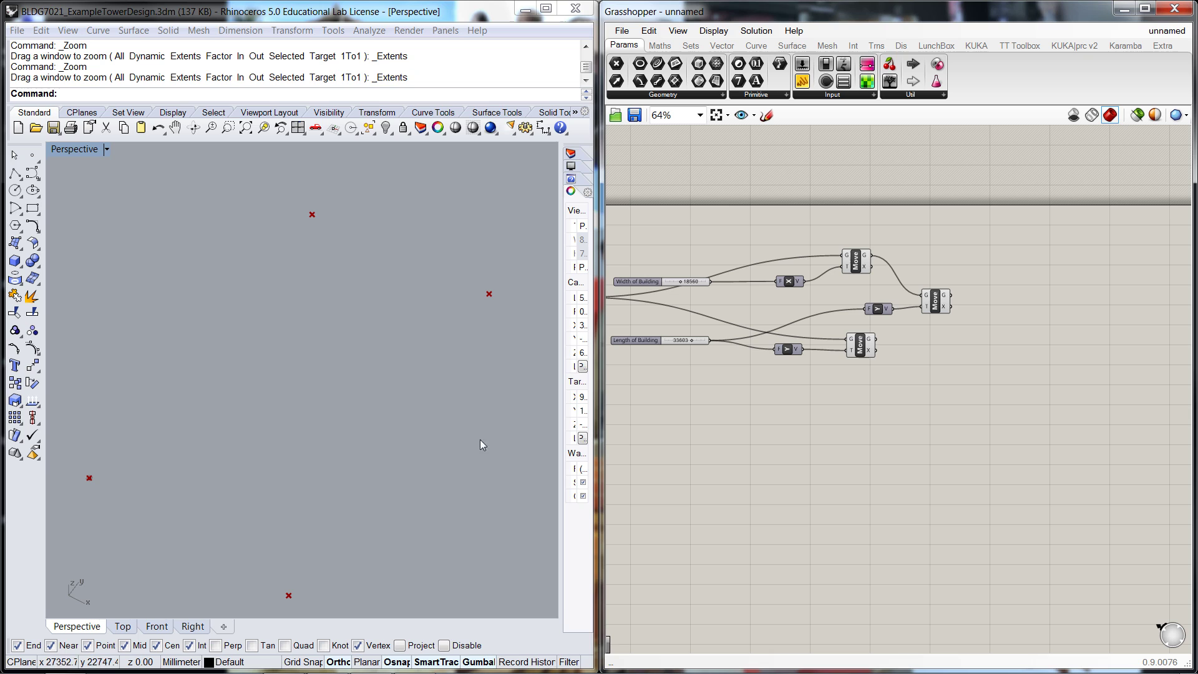
pyautogui.doubleClick(1022, 341)
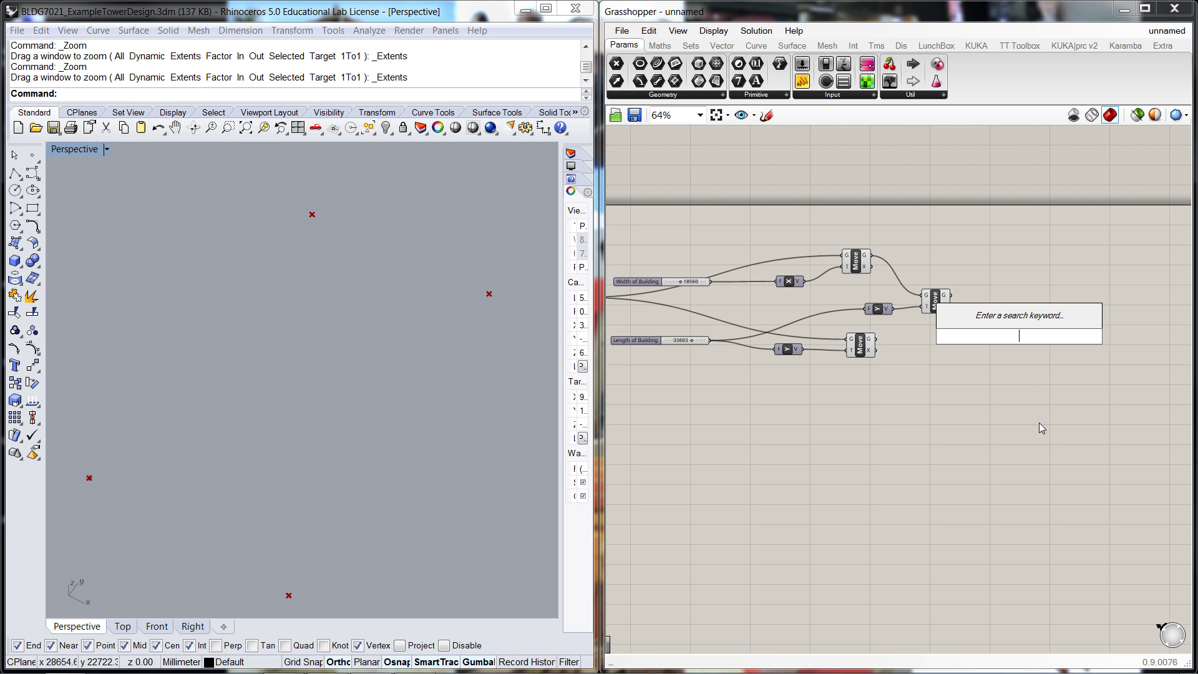
pyautogui.write('lin')
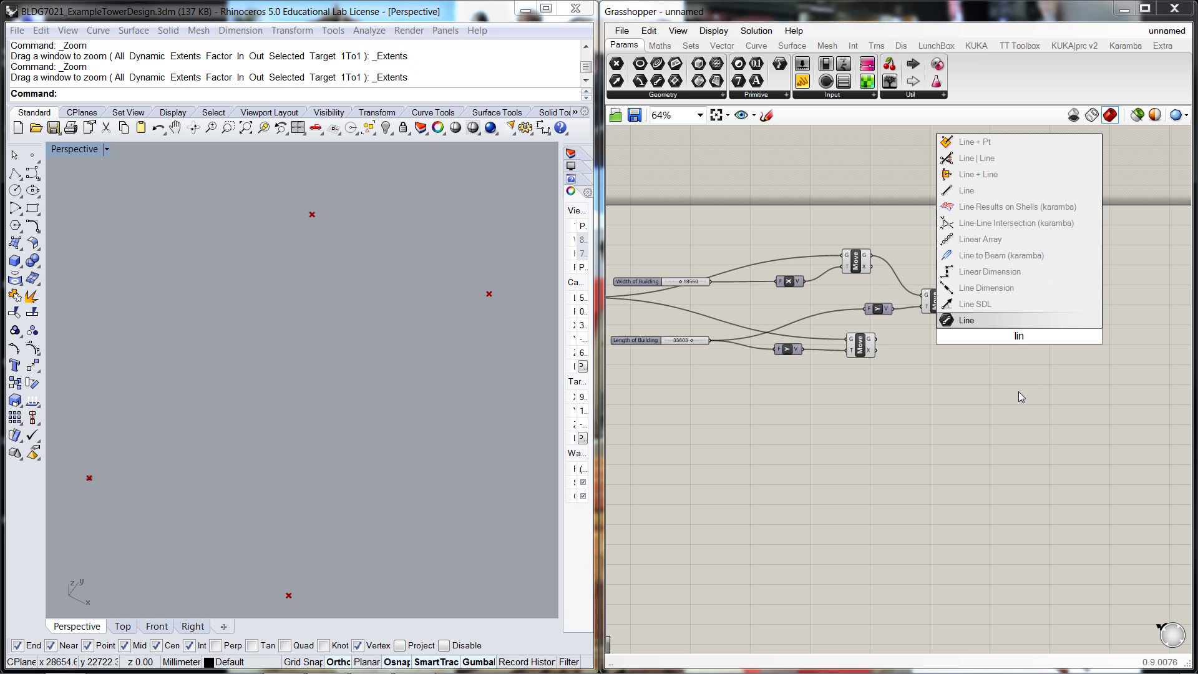
pyautogui.click(955, 191)
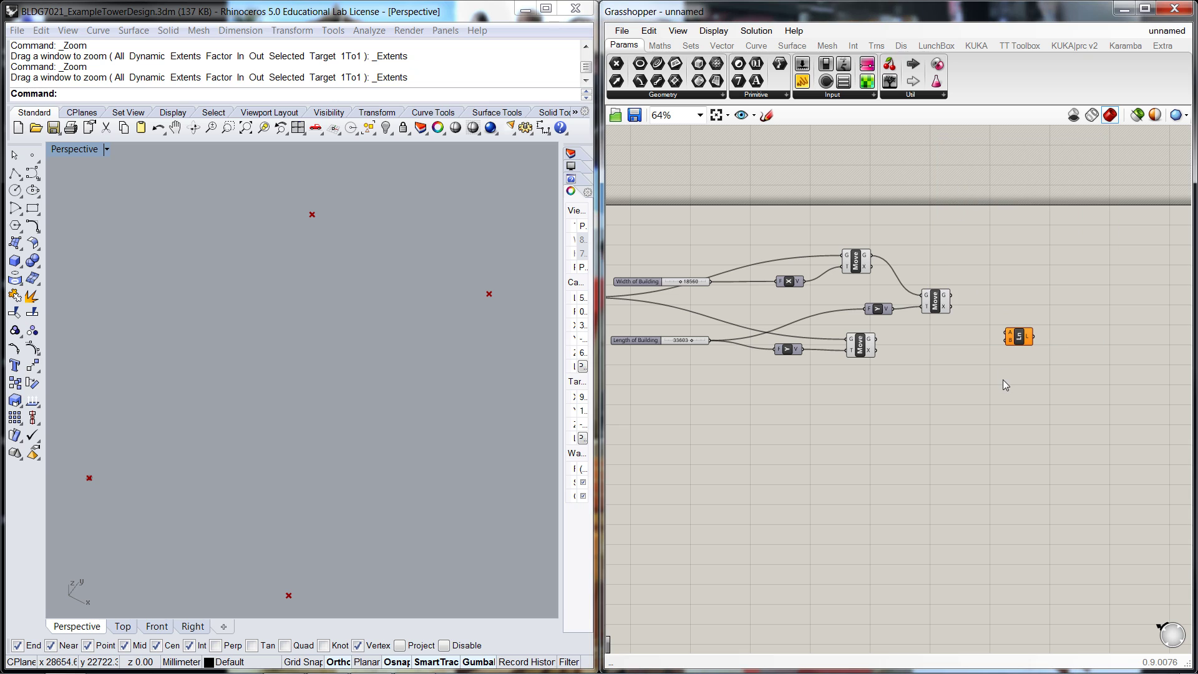
pyautogui.moveTo(1002, 385); pyautogui.dragTo(892, 401, button='right')
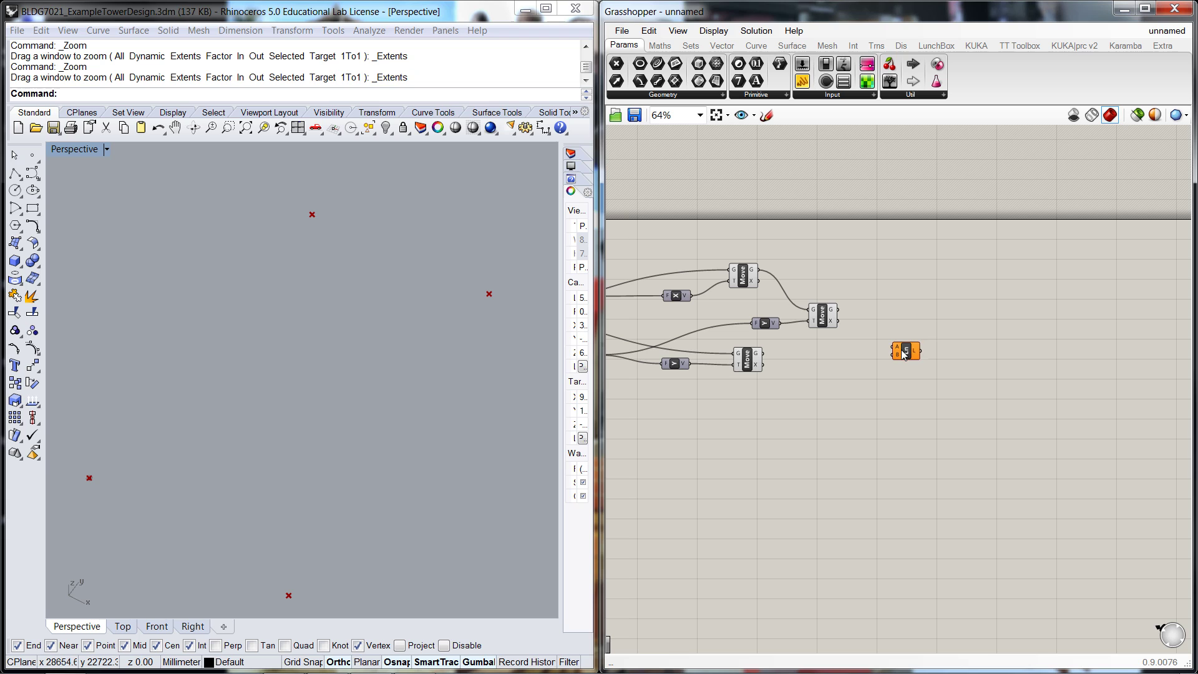
pyautogui.moveTo(898, 348); pyautogui.dragTo(918, 327)
pyautogui.click(742, 276)
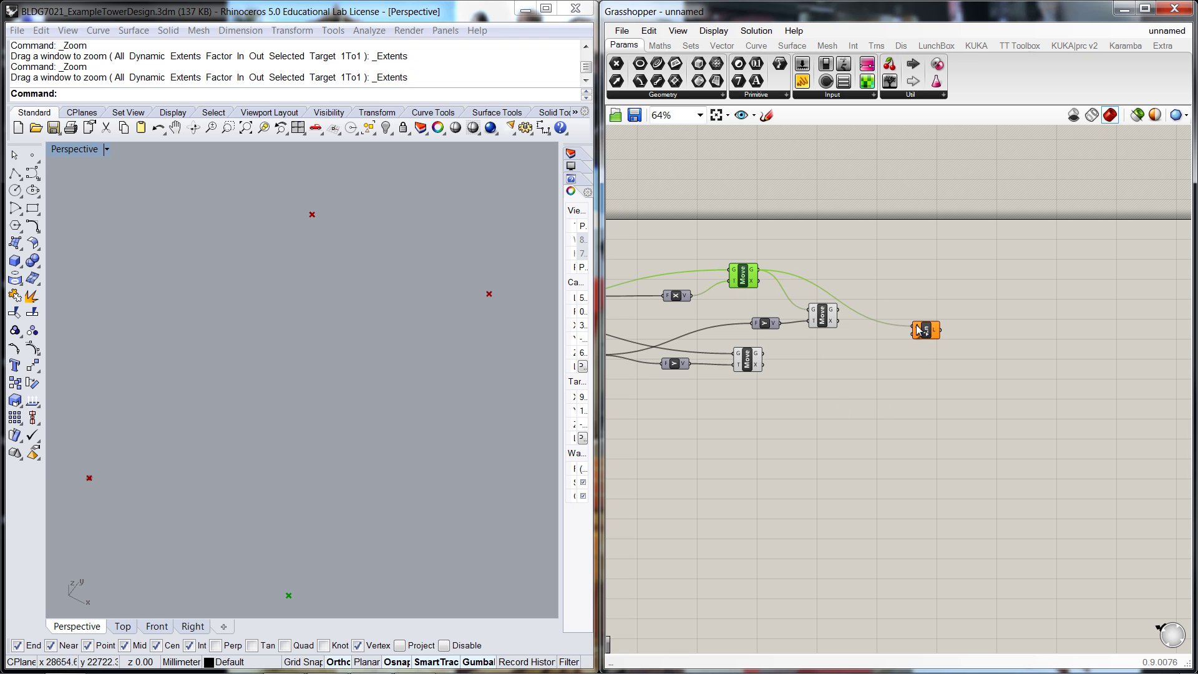
pyautogui.click(819, 317)
pyautogui.moveTo(819, 318); pyautogui.dragTo(887, 312)
pyautogui.moveTo(830, 322)
pyautogui.click(912, 353)
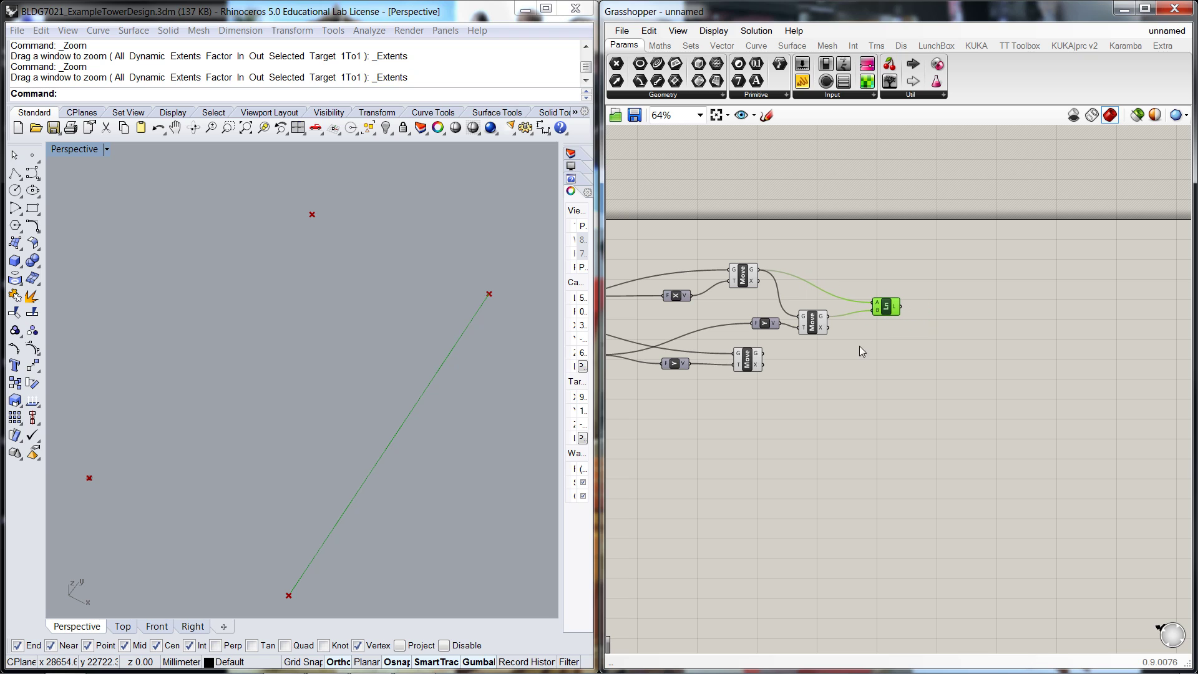
# Add a Divide Curve component beside the Line.
pyautogui.click(941, 360)
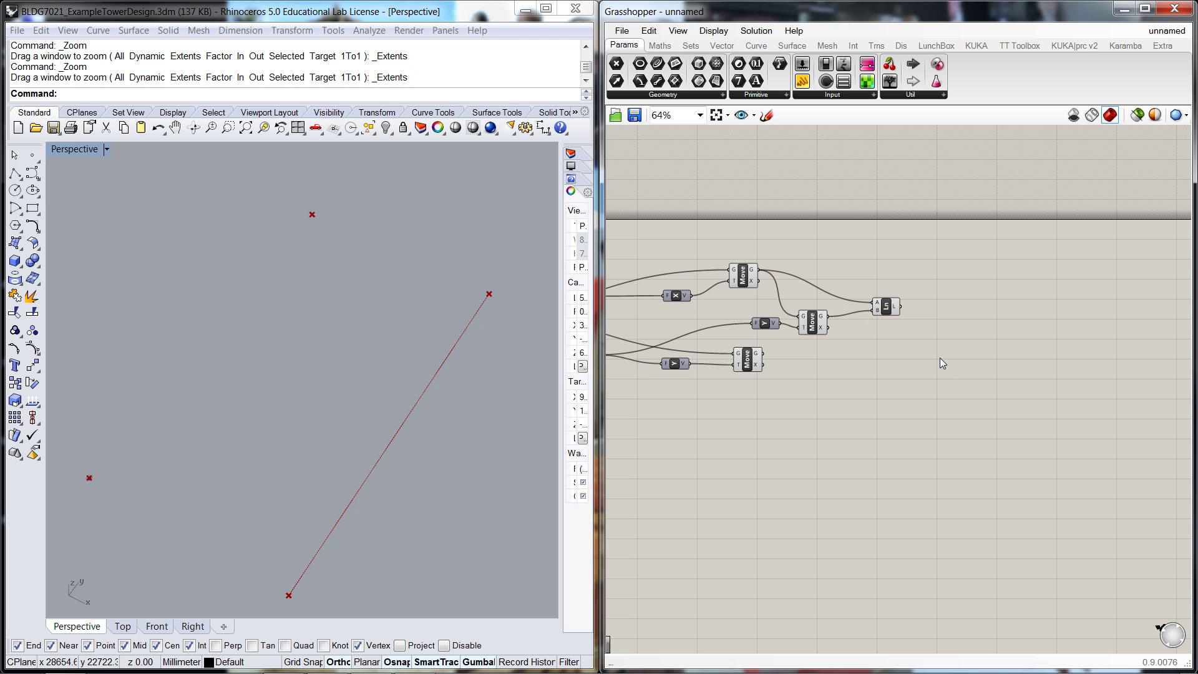
pyautogui.doubleClick(952, 307)
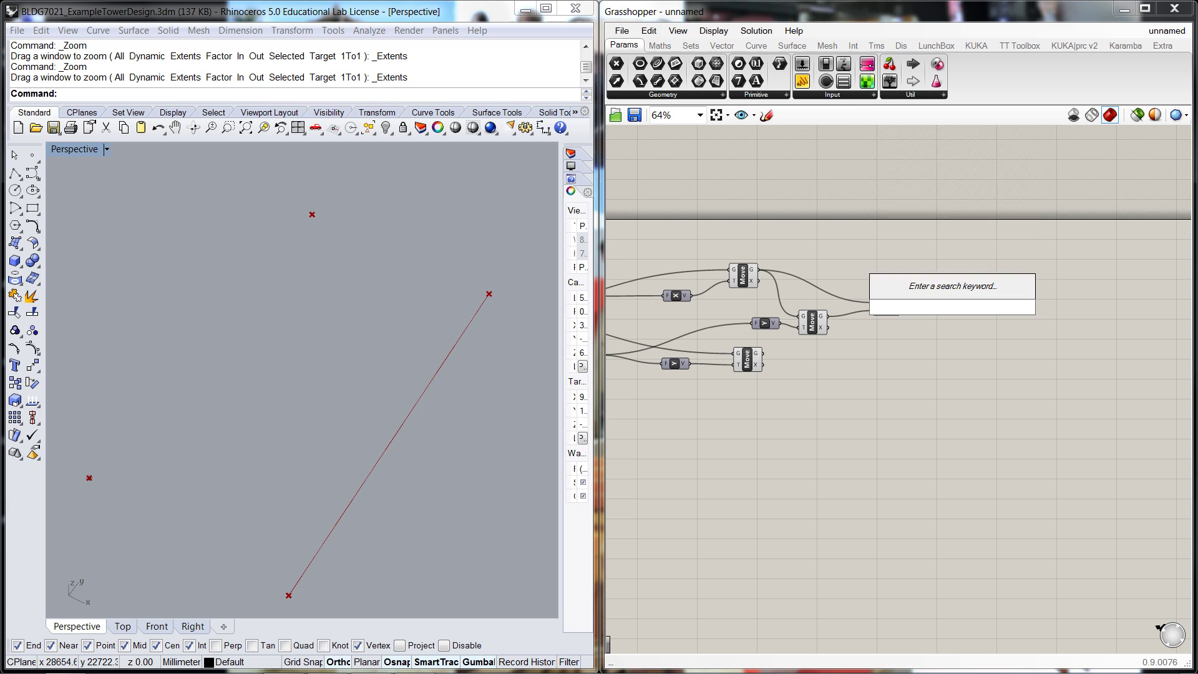
pyautogui.write('div')
pyautogui.click(918, 275)
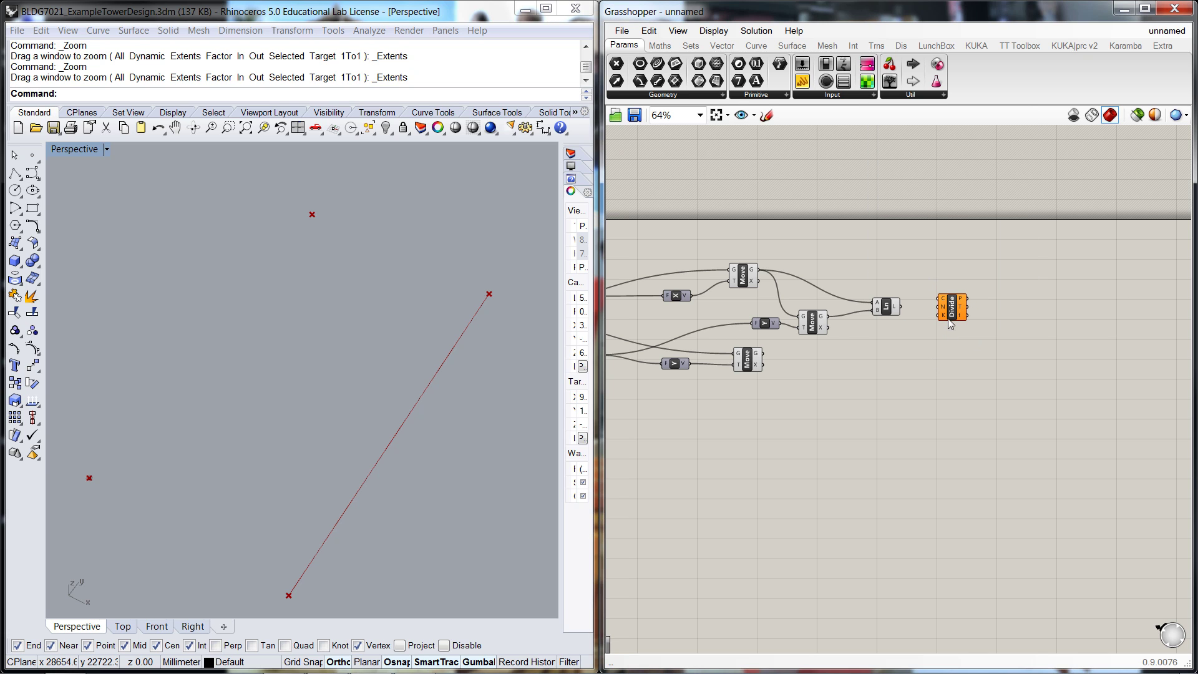
# Add a panel holding 2 for the segment count and feed the line into Divide Curve.
pyautogui.doubleClick(944, 372)
pyautogui.write('panel')
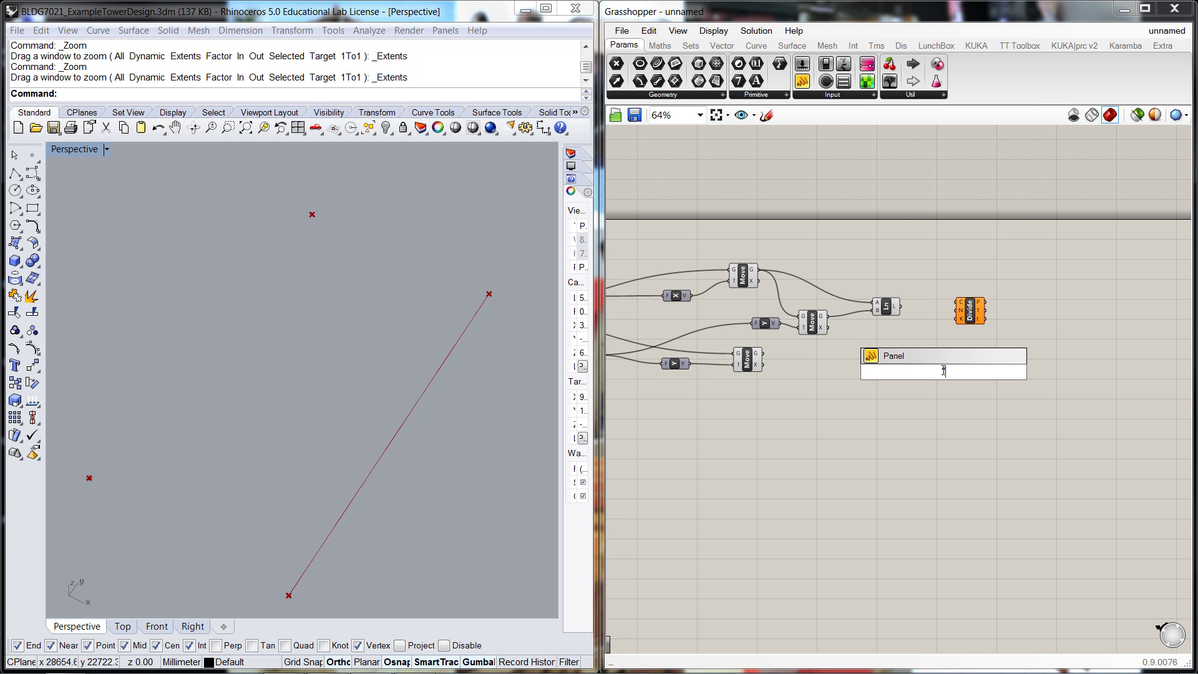
pyautogui.press('Return')
pyautogui.doubleClick(943, 374)
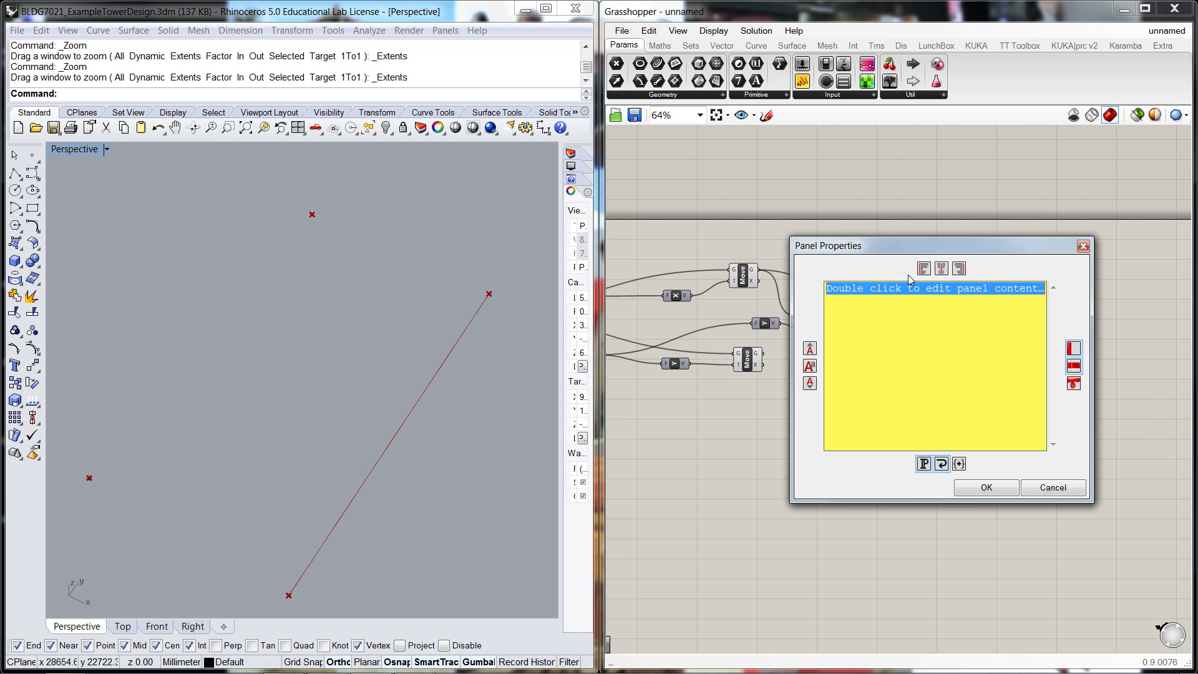
pyautogui.press('Delete')
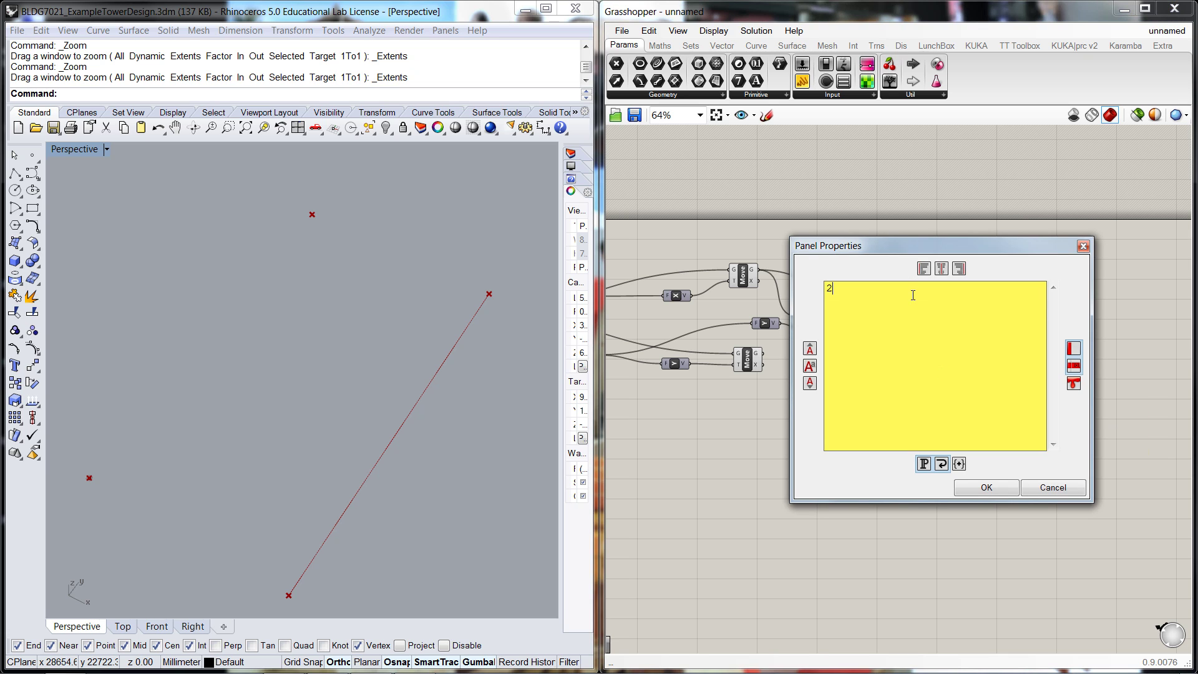
pyautogui.click(990, 490)
pyautogui.click(973, 480)
pyautogui.scroll(4, 917, 372)
pyautogui.click(937, 370)
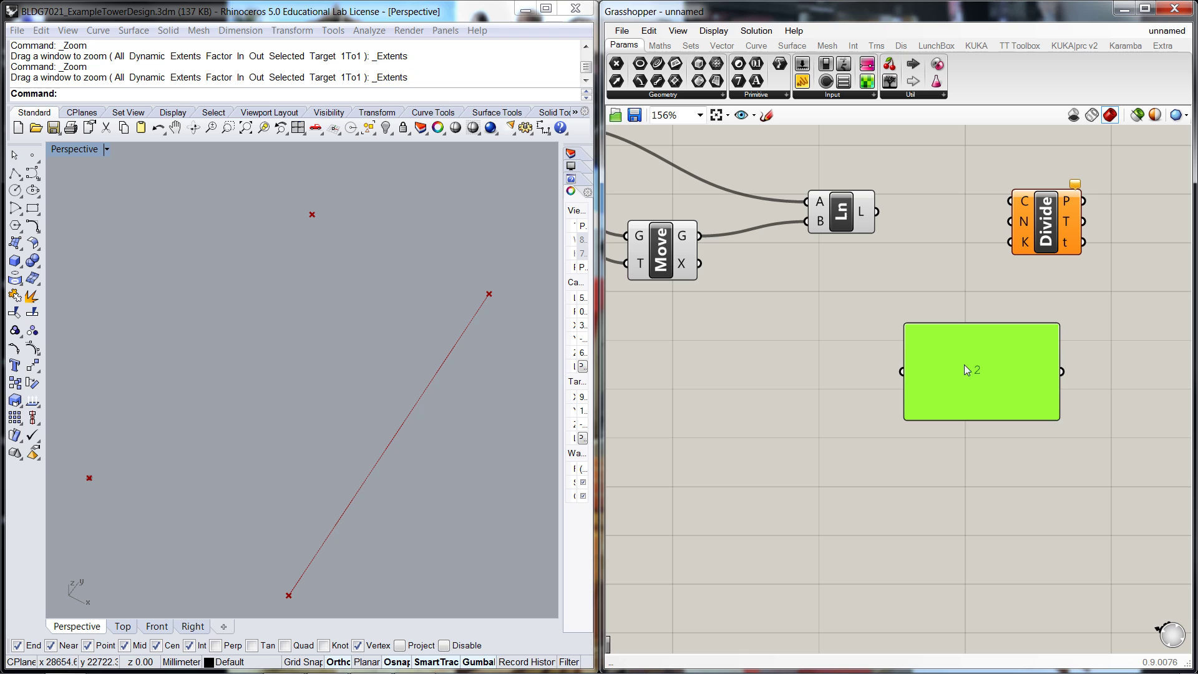
pyautogui.moveTo(1049, 413); pyautogui.dragTo(1043, 244)
pyautogui.moveTo(876, 213); pyautogui.dragTo(1011, 214)
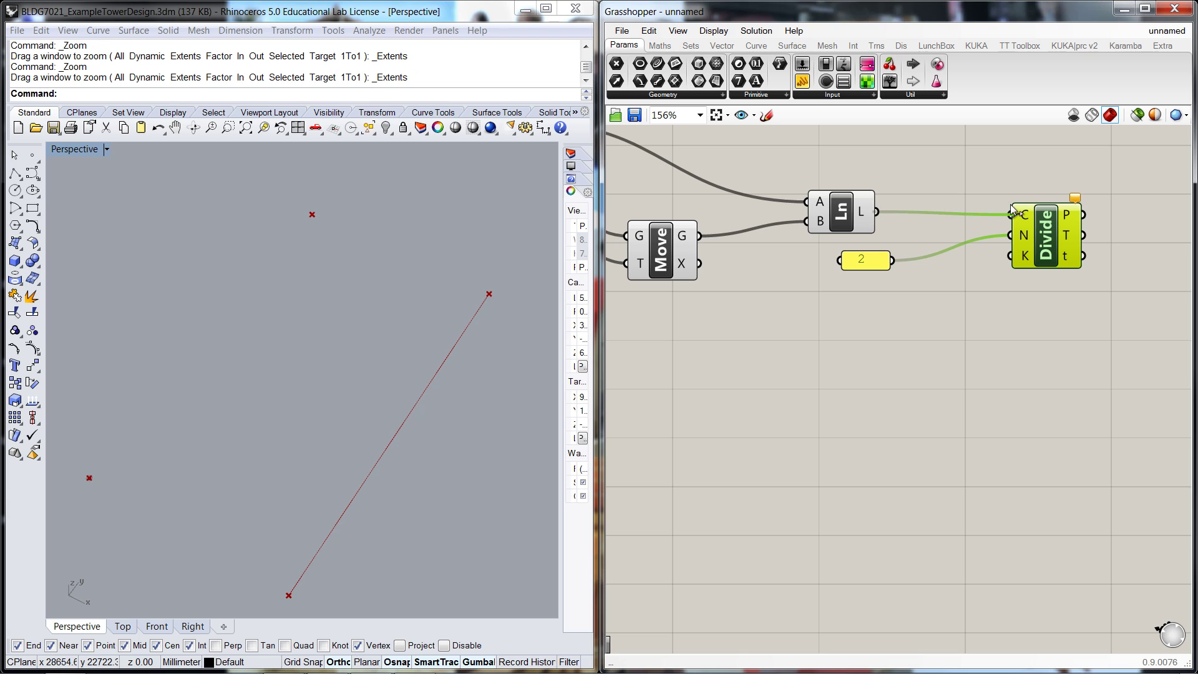
pyautogui.click(956, 307)
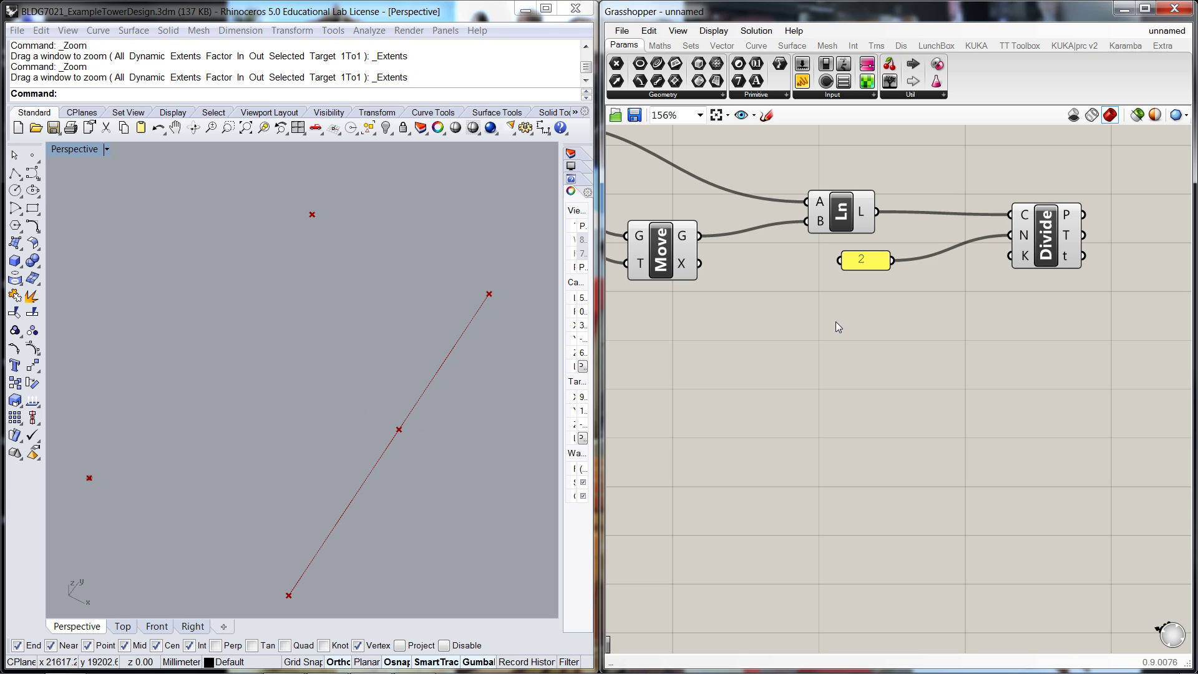
# Add a panel listing Divide's three points, with midpoint {18560.0, 16801.5, 0.0}.
pyautogui.scroll(-4, 873, 337)
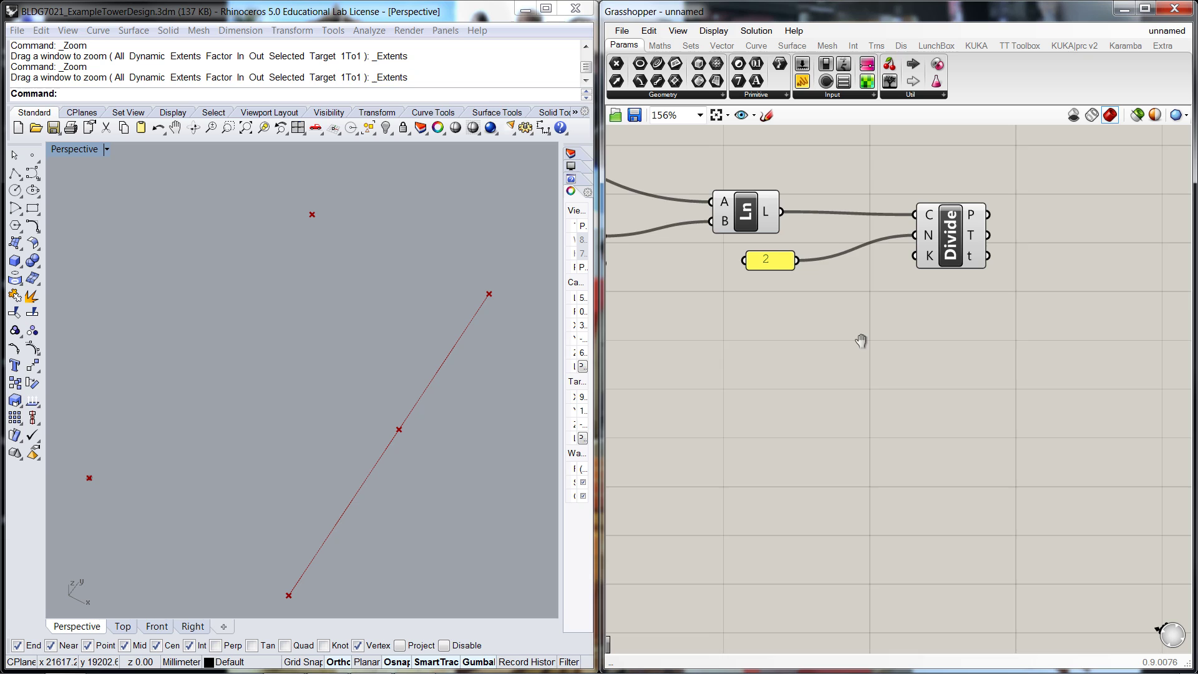
pyautogui.doubleClick(998, 238)
pyautogui.write('panel')
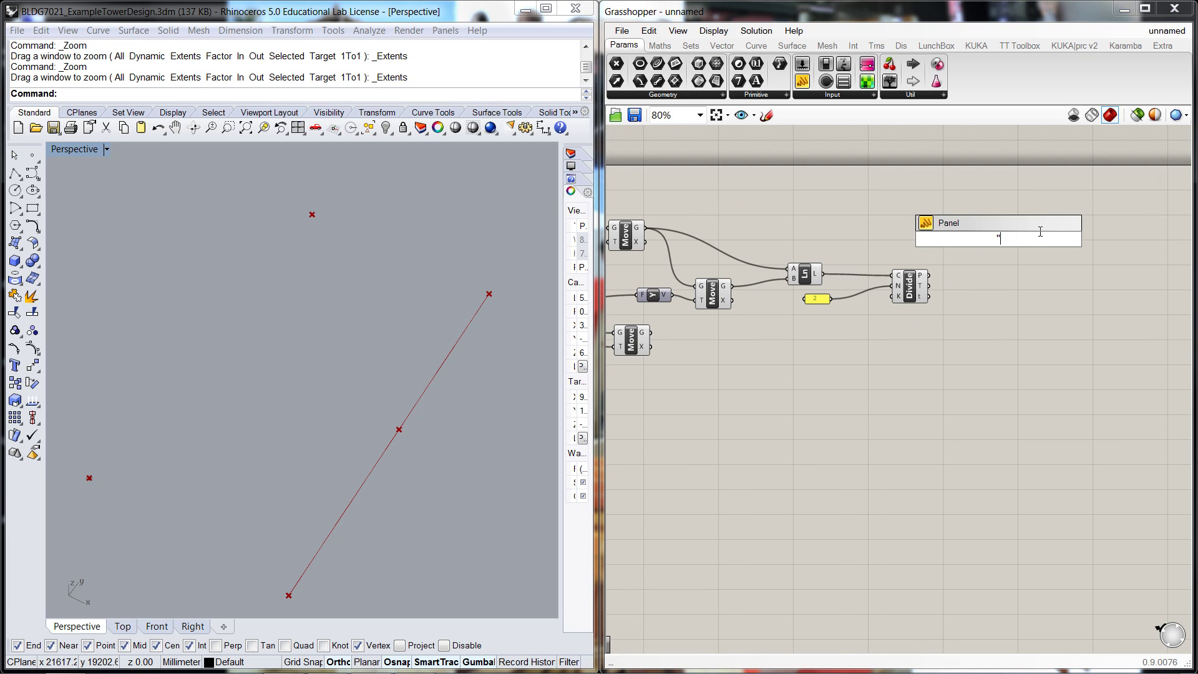
pyautogui.press('Return')
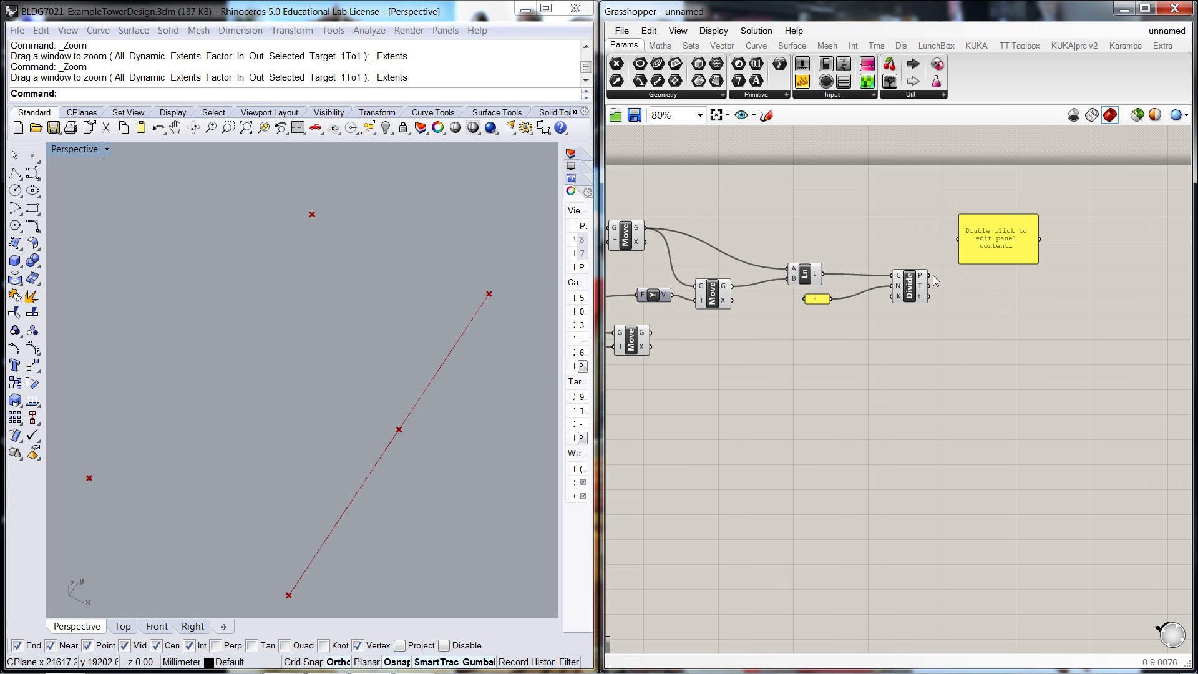
pyautogui.moveTo(929, 275); pyautogui.dragTo(976, 227)
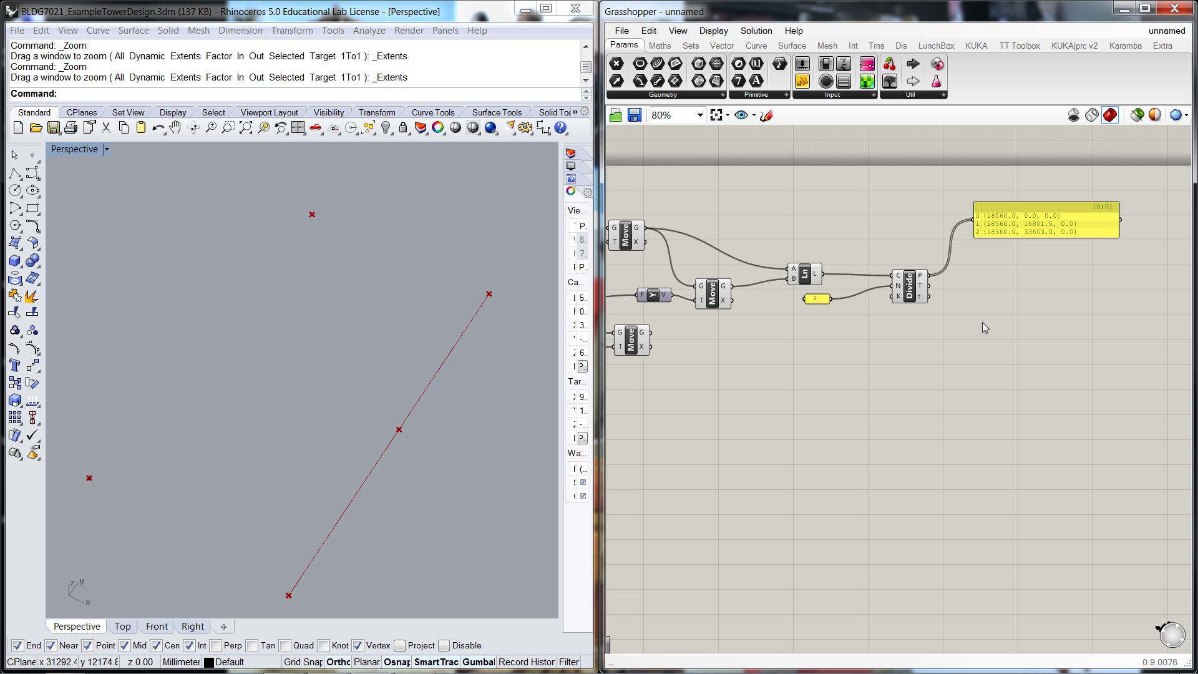
# Place a List Item component found by searching 'list'.
pyautogui.doubleClick(1000, 313)
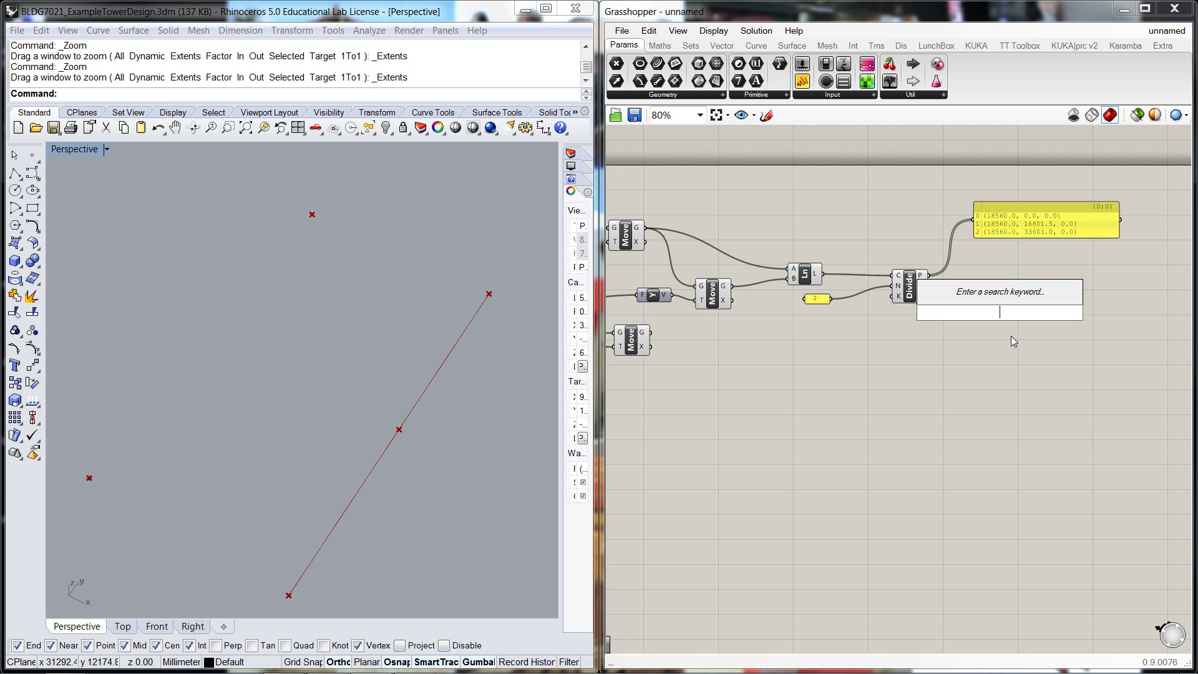
pyautogui.write('list')
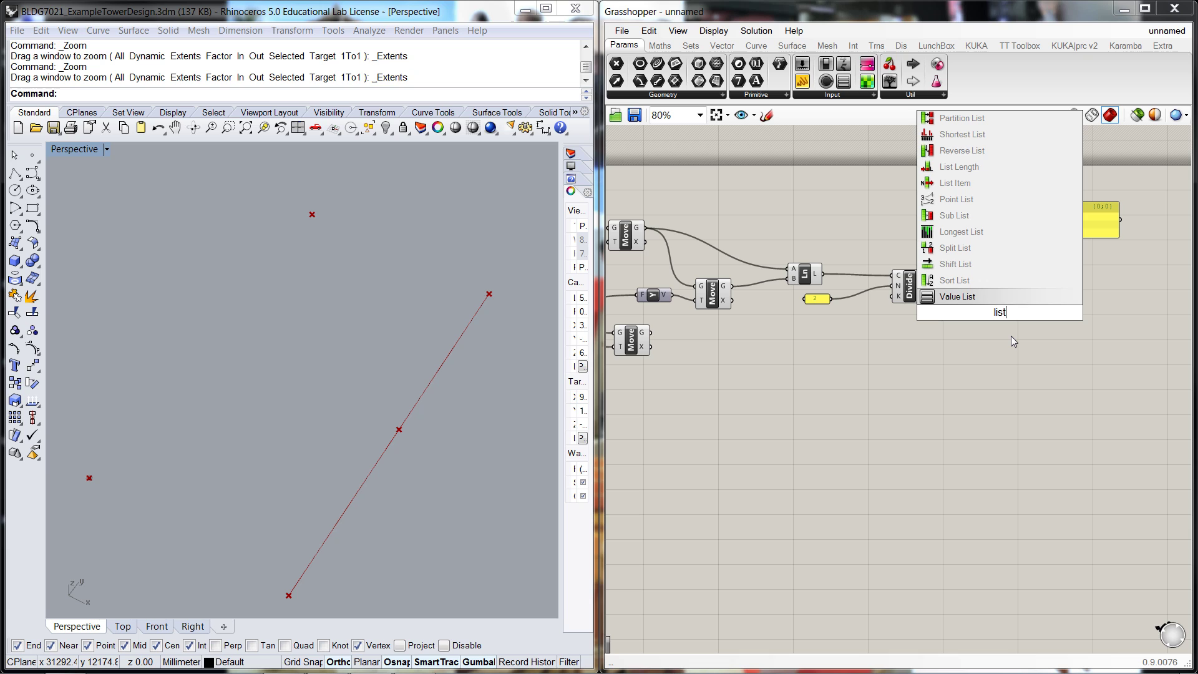
pyautogui.click(977, 187)
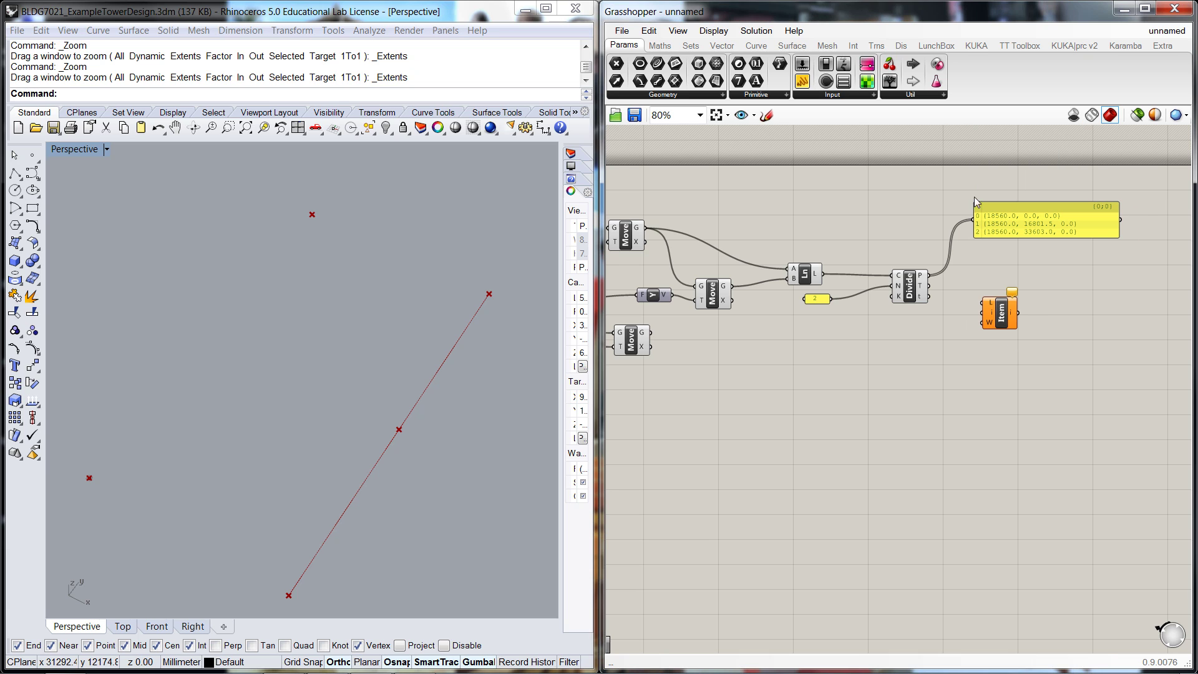
# Add a single-line Panel containing the index value 1.
pyautogui.doubleClick(969, 344)
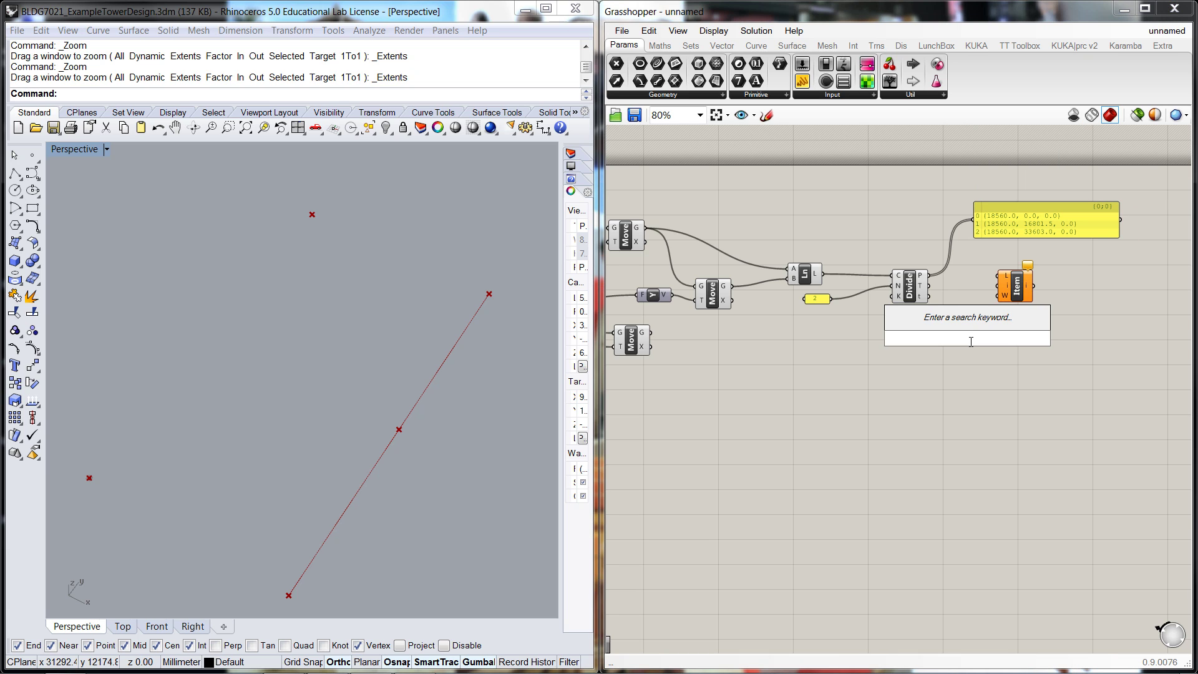
pyautogui.write('panel')
pyautogui.press('Return')
pyautogui.doubleClick(969, 344)
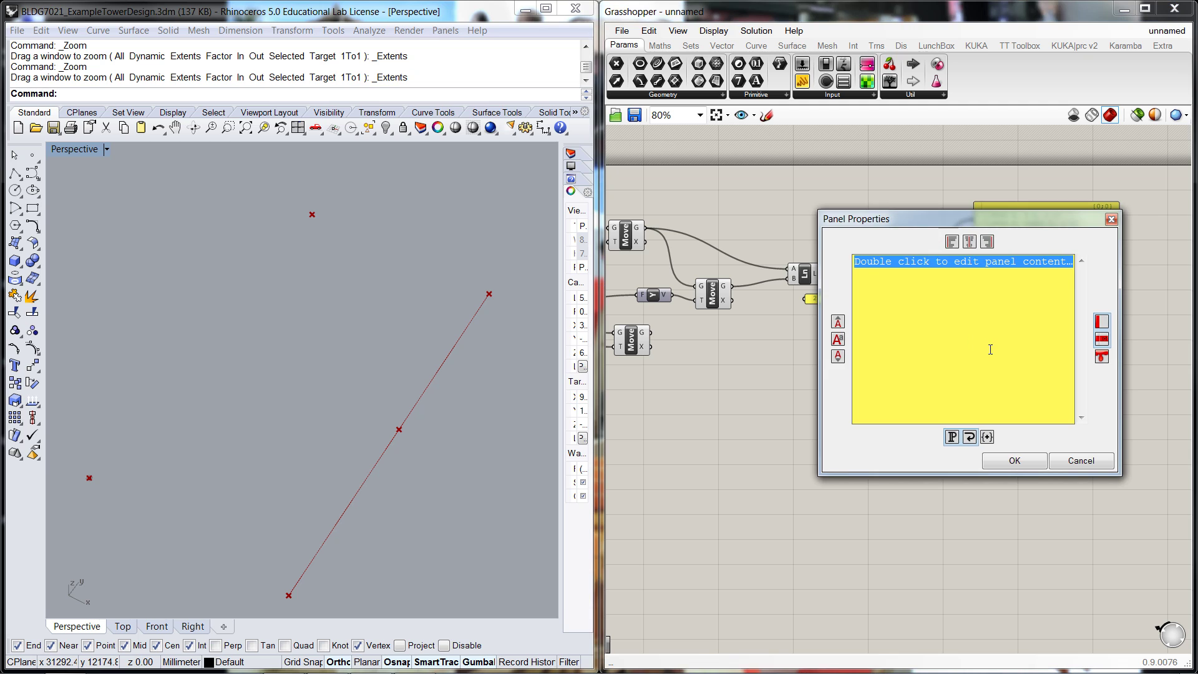
pyautogui.write('1')
pyautogui.click(1015, 461)
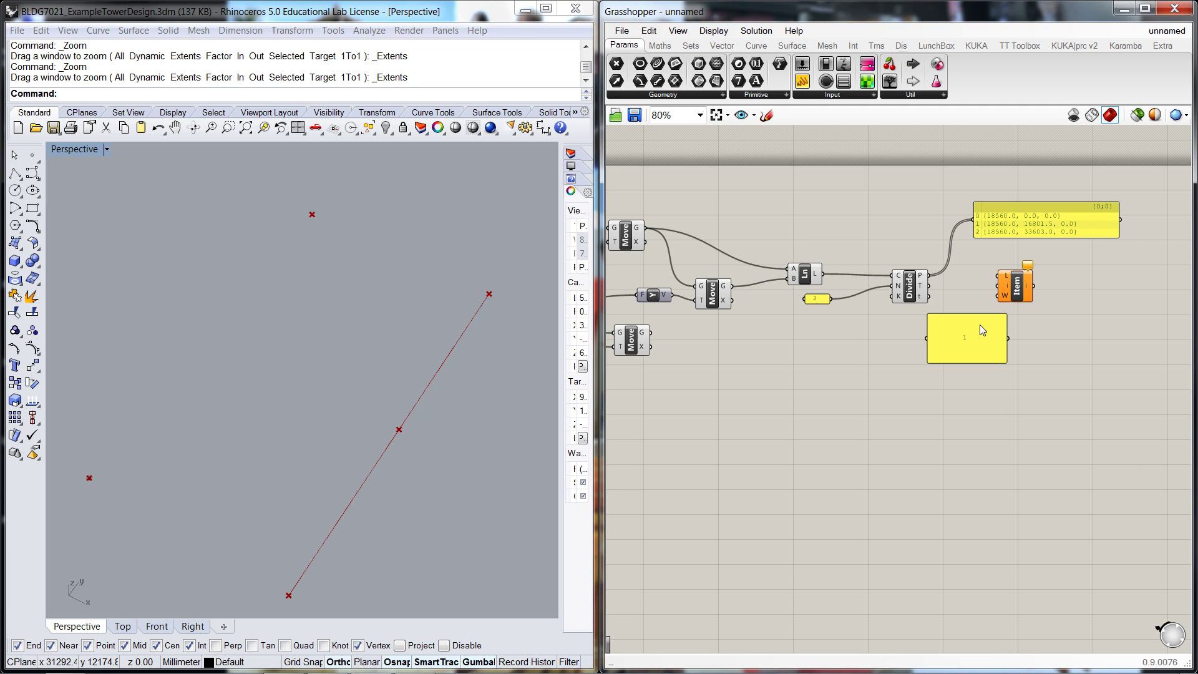
pyautogui.moveTo(1006, 362); pyautogui.dragTo(988, 279)
# Feed Divide's points into List Item's L input and add a readout panel beside it.
pyautogui.click(1005, 290)
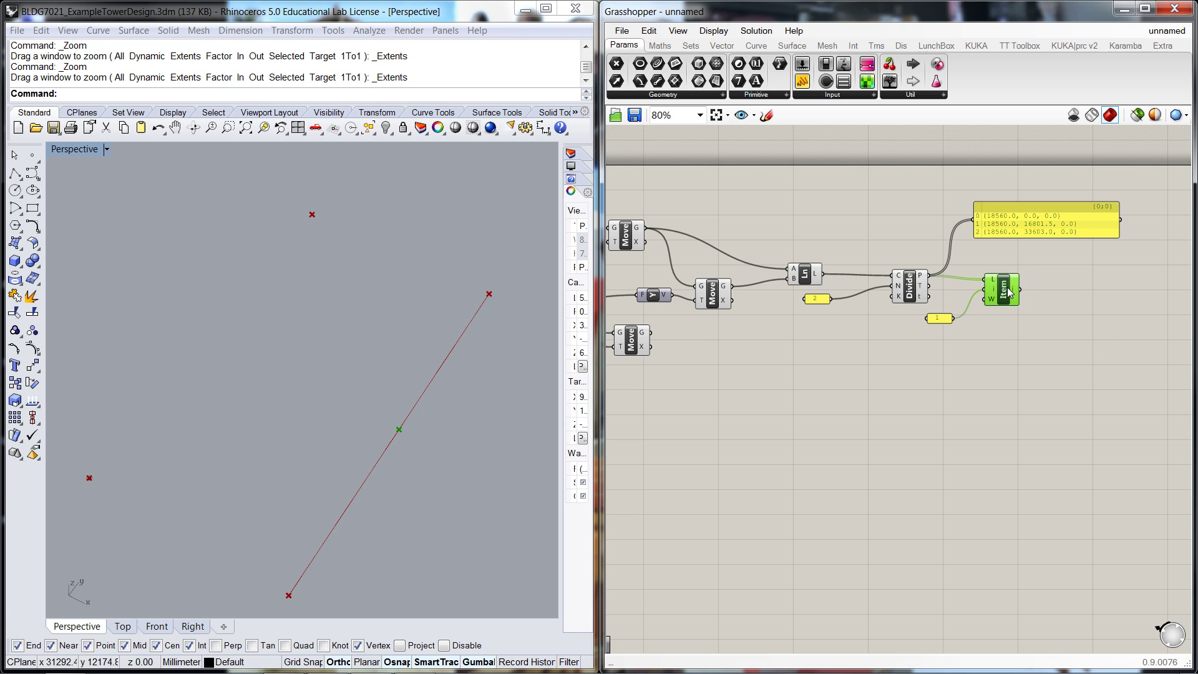
pyautogui.doubleClick(1070, 286)
pyautogui.write('panel')
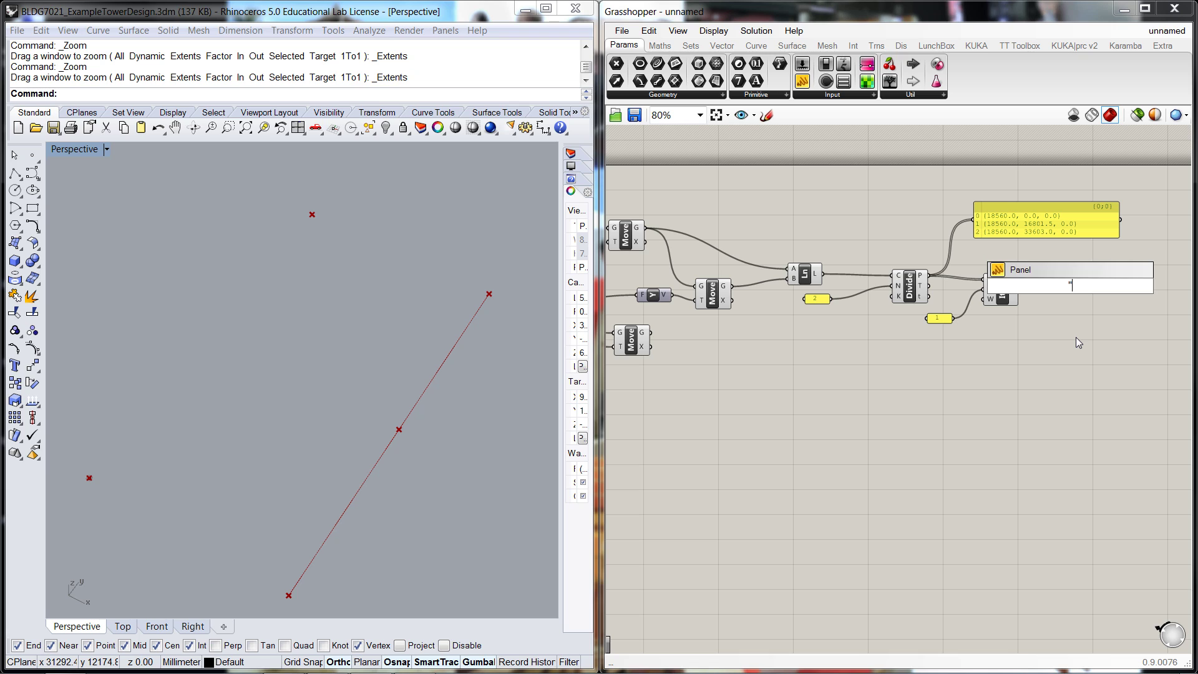
pyautogui.press('Return')
pyautogui.click(1061, 278)
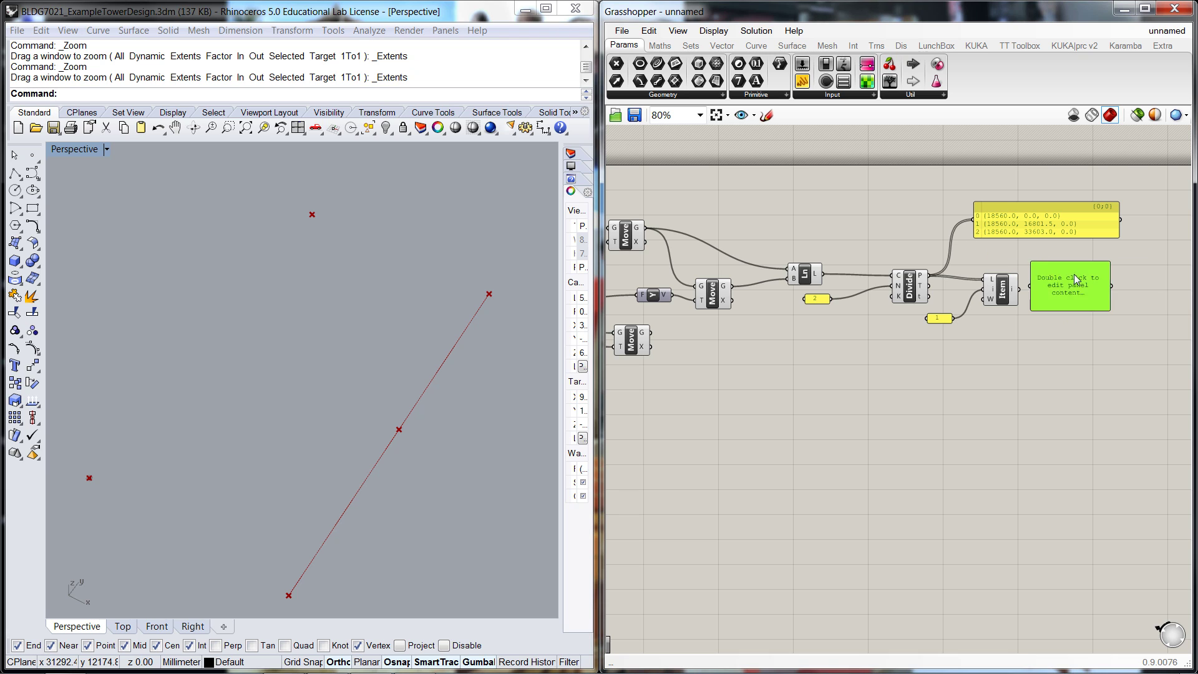
pyautogui.moveTo(1060, 278)
pyautogui.mouseDown()
pyautogui.moveTo(1082, 274)
pyautogui.moveTo(1052, 282)
pyautogui.mouseUp()
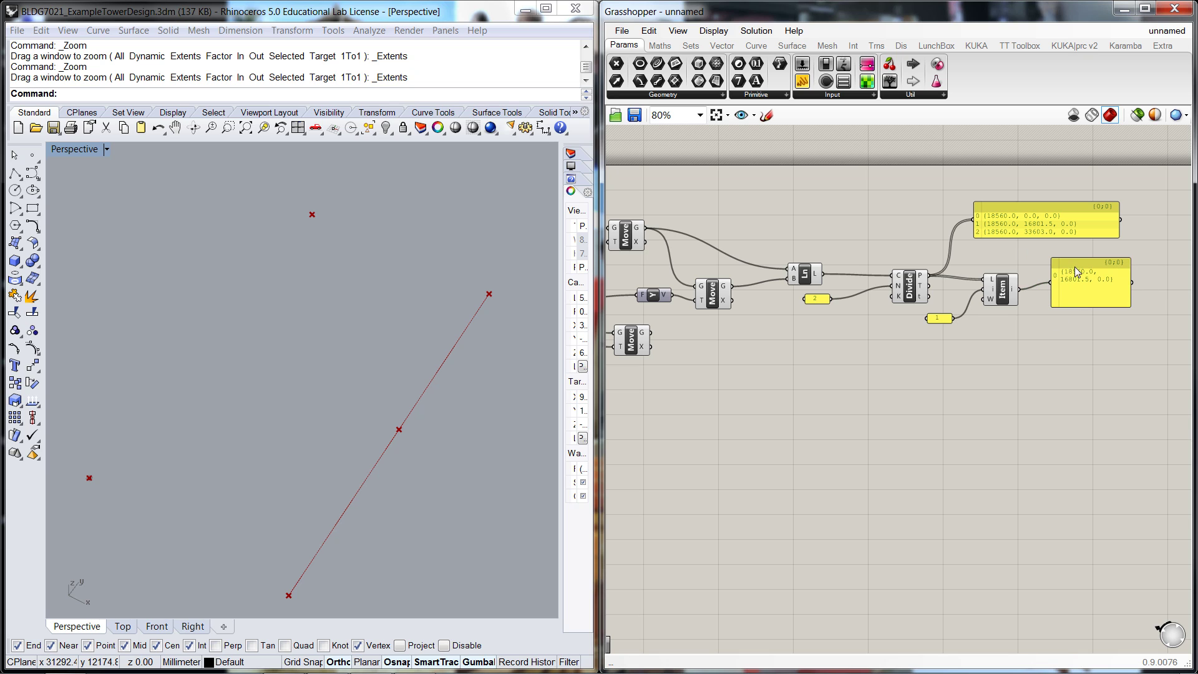
# Delete the midpoint and three-point readout panels.
pyautogui.click(1105, 282)
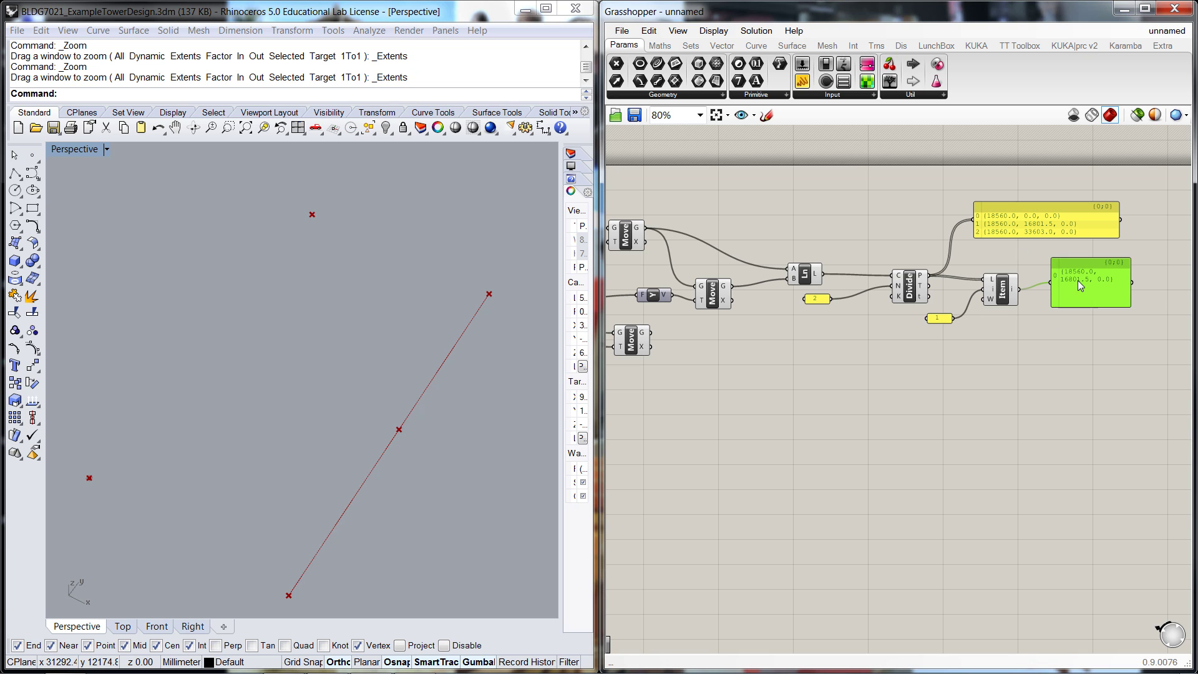
pyautogui.click(1116, 232)
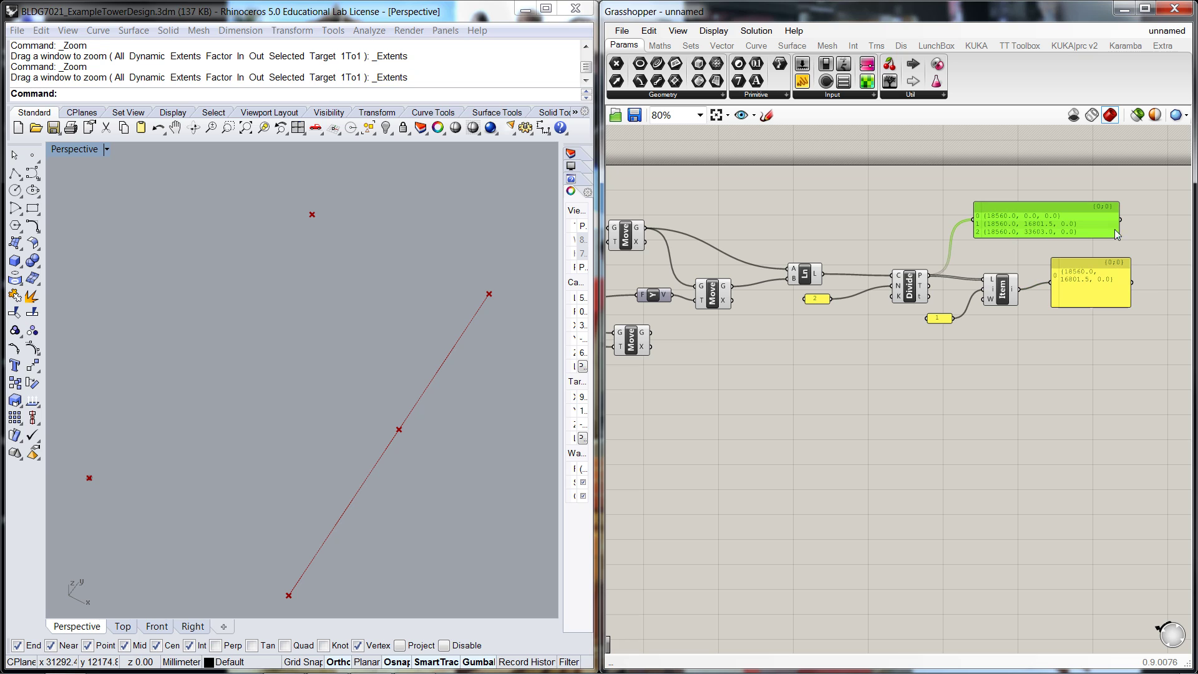
pyautogui.click(1118, 275)
pyautogui.press('Delete')
pyautogui.click(1033, 229)
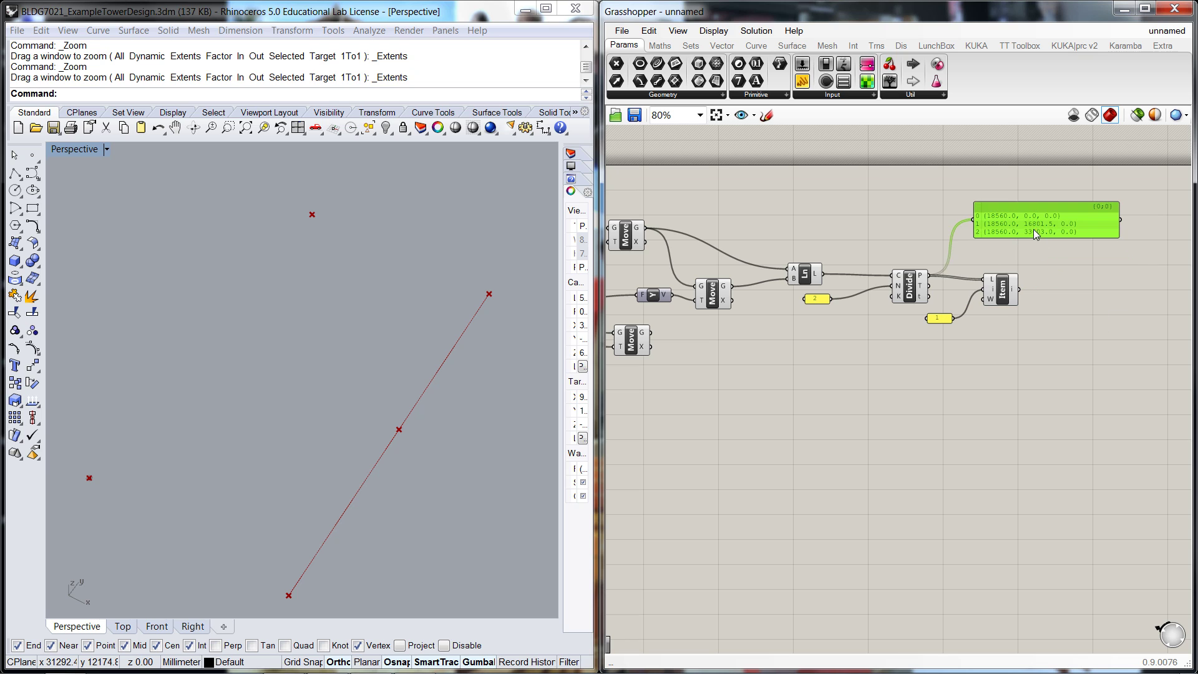
pyautogui.press('Delete')
pyautogui.click(1005, 296)
pyautogui.click(981, 428)
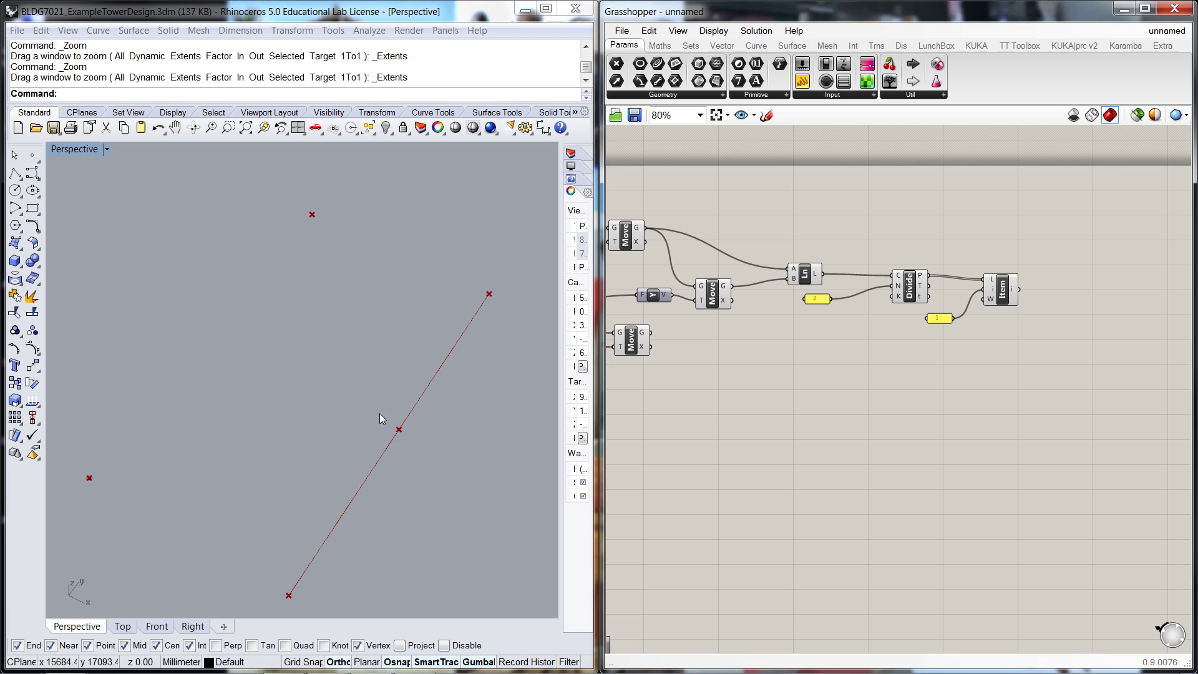